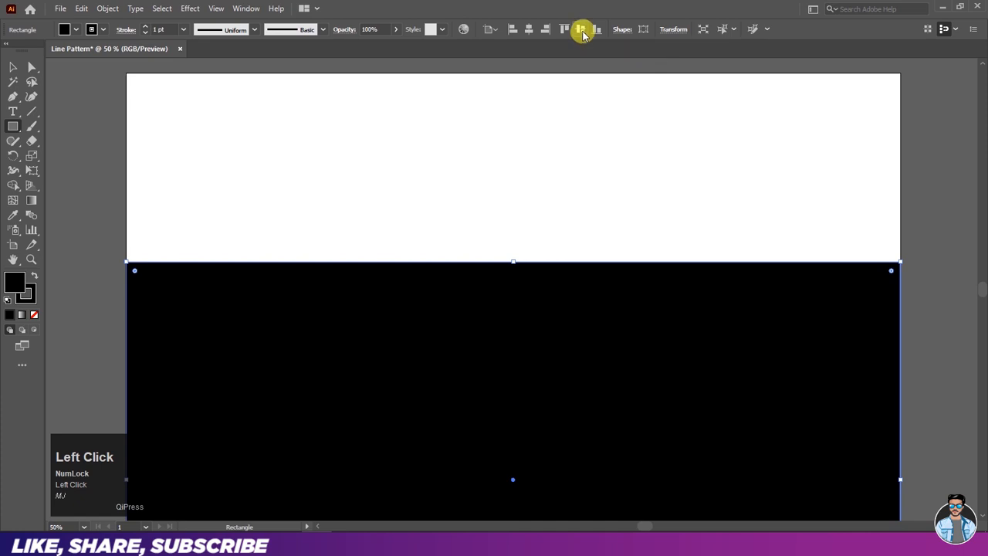
- Lock the black background rectangle that covers the artboard
left_click(11, 68)
left_click(80, 98)
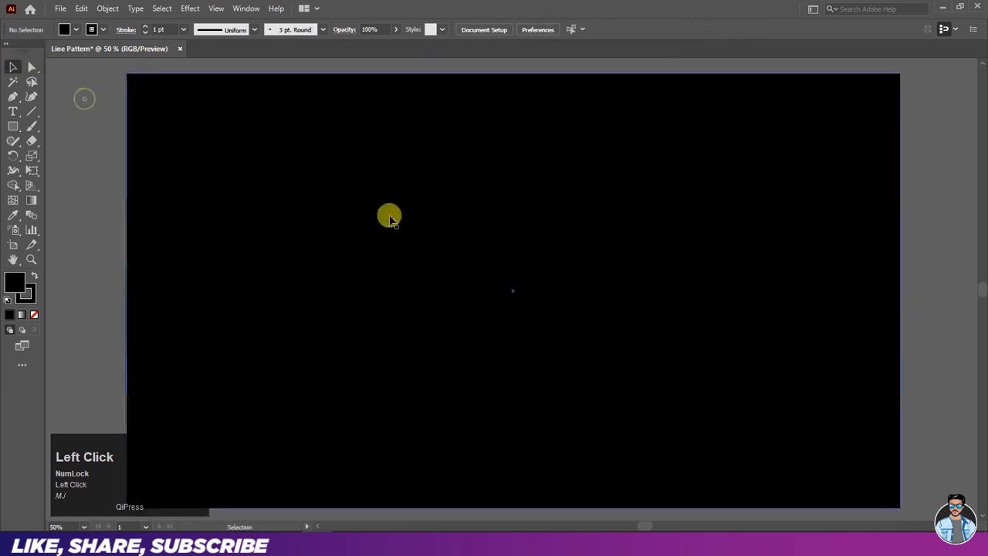
left_click(432, 225)
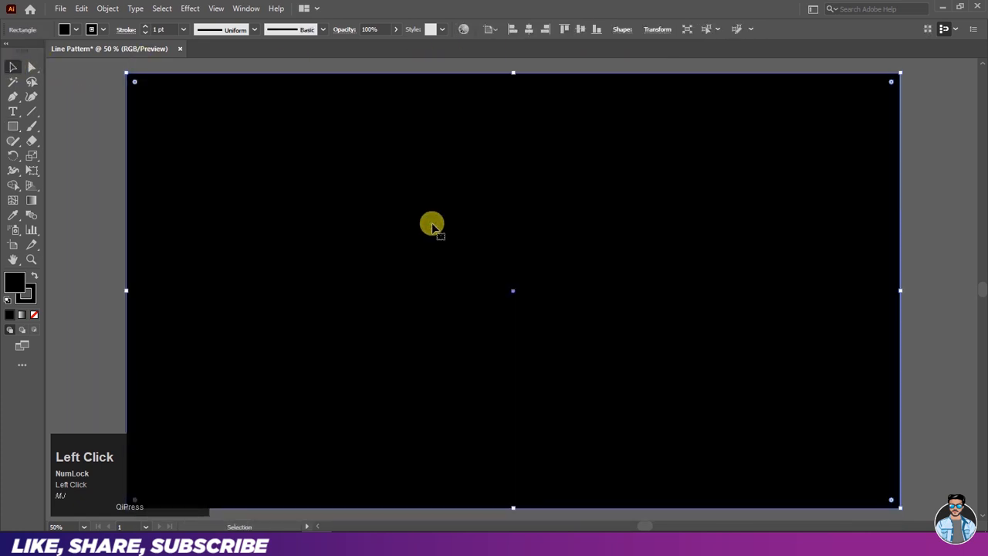
left_click(106, 9)
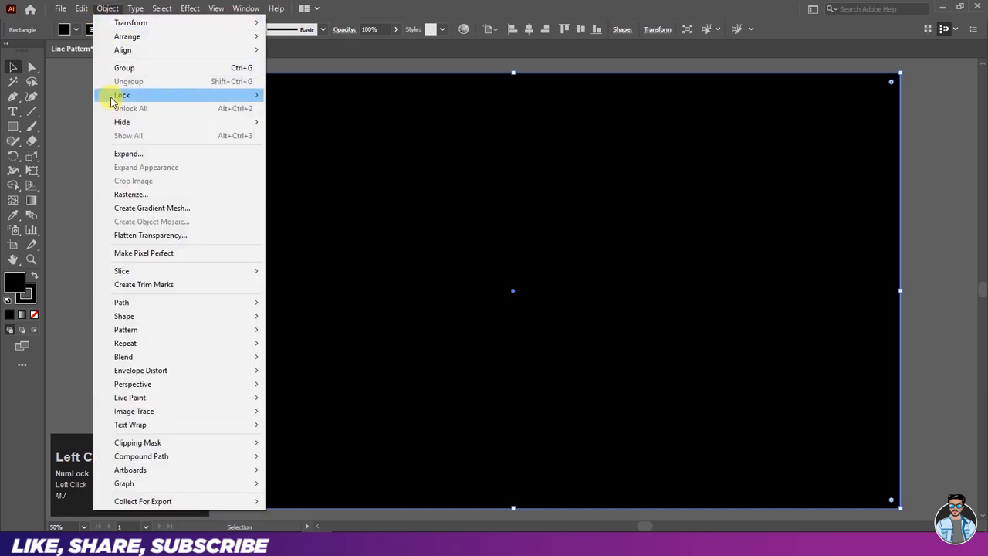
mouse_move(113, 99)
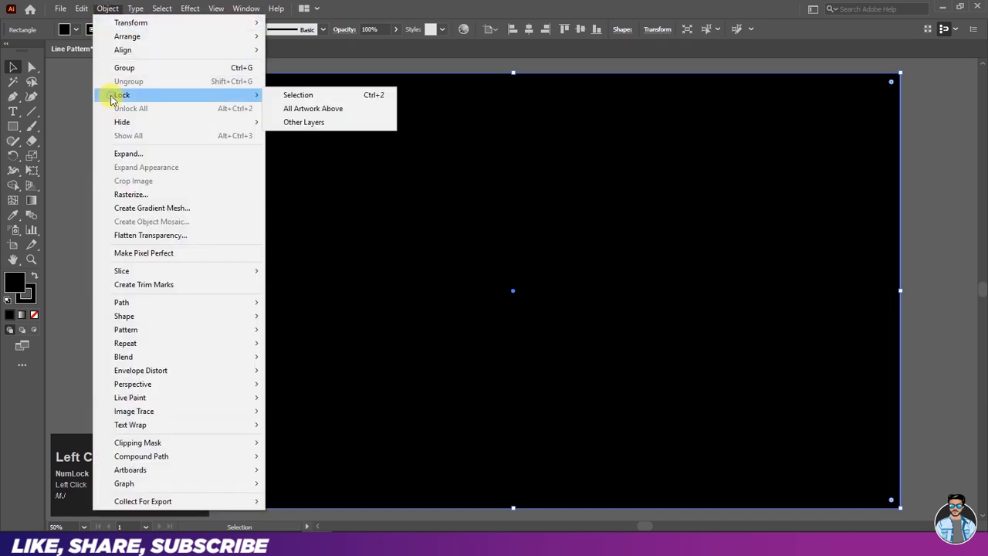
left_click(317, 96)
left_click_drag(335, 139, 514, 335)
left_click_drag(500, 240, 584, 353)
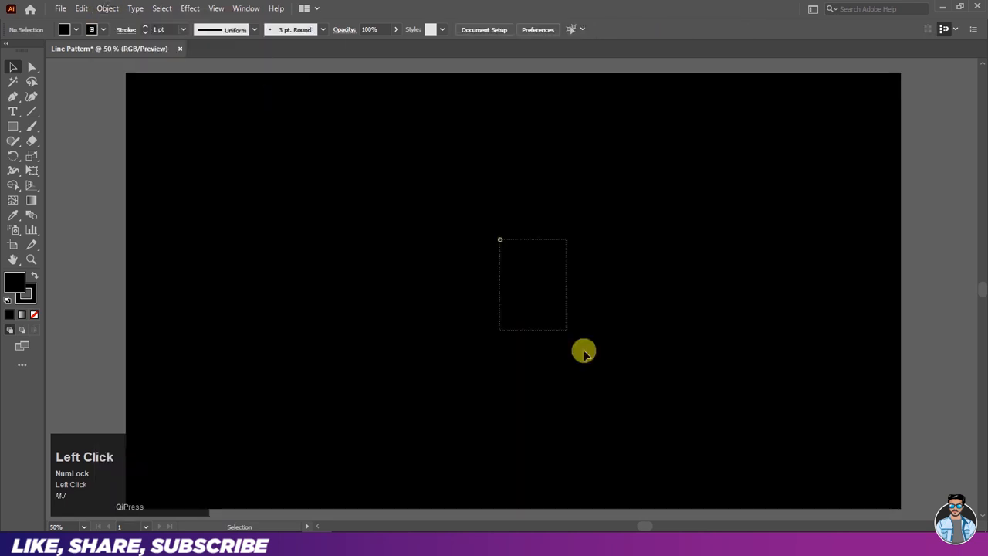
- Set up the Rectangle tool with no fill and a white stroke
left_click(15, 130)
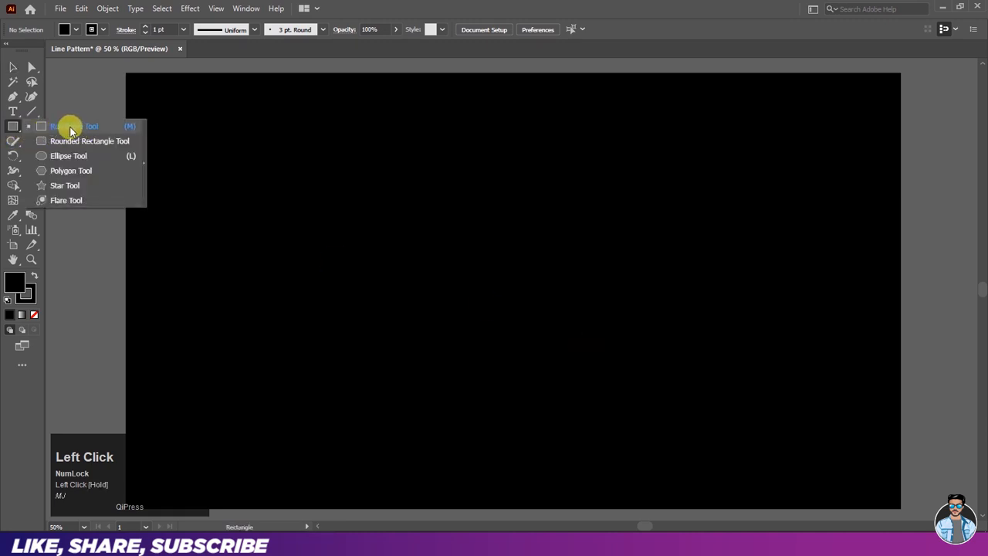
left_click(66, 29)
left_click(8, 50)
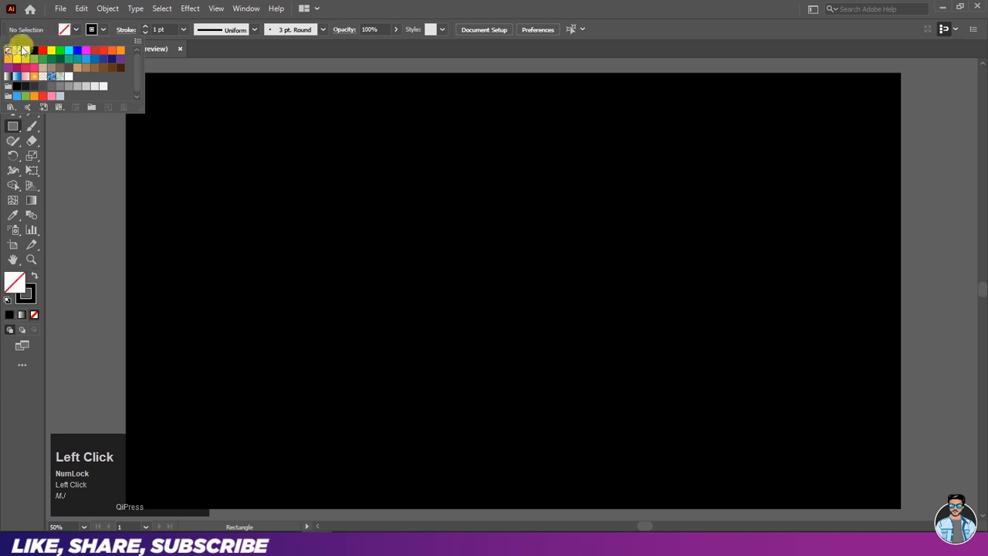
left_click(74, 29)
left_click(102, 29)
left_click(99, 32)
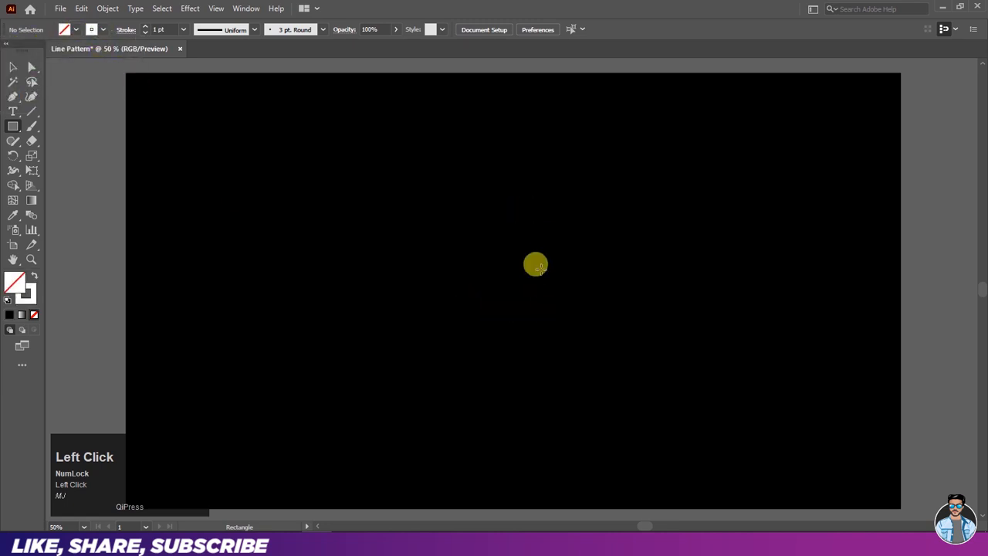
- Draw a small square outline from the centre of the artboard and deselect it
mouse_move(514, 288)
left_mouse_down()
mouse_move(547, 239)
mouse_move(546, 226)
left_mouse_up()
left_click(12, 69)
left_click(218, 159)
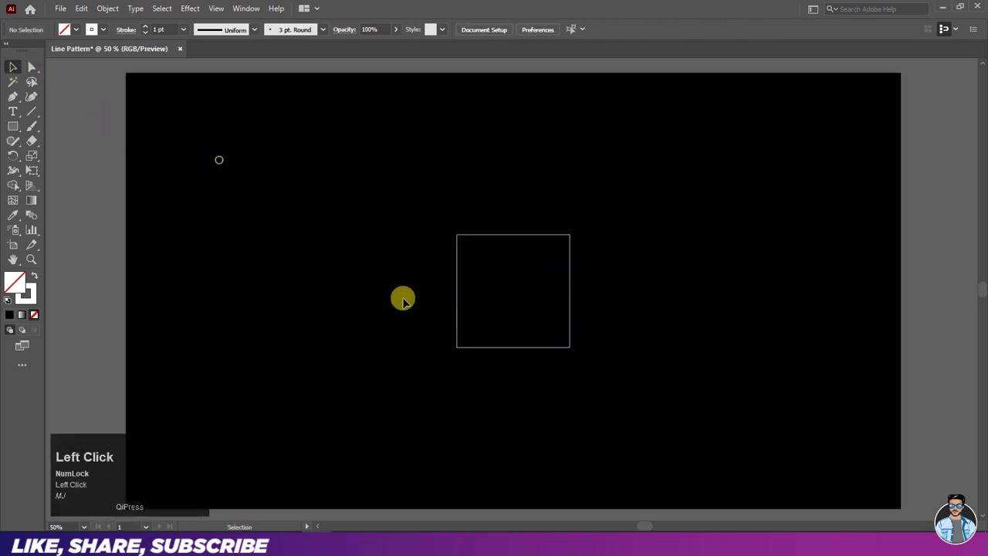
- Rotate the square outline 45° so that it stands on its corner as a diamond
scroll(511, 290, "up", 1)
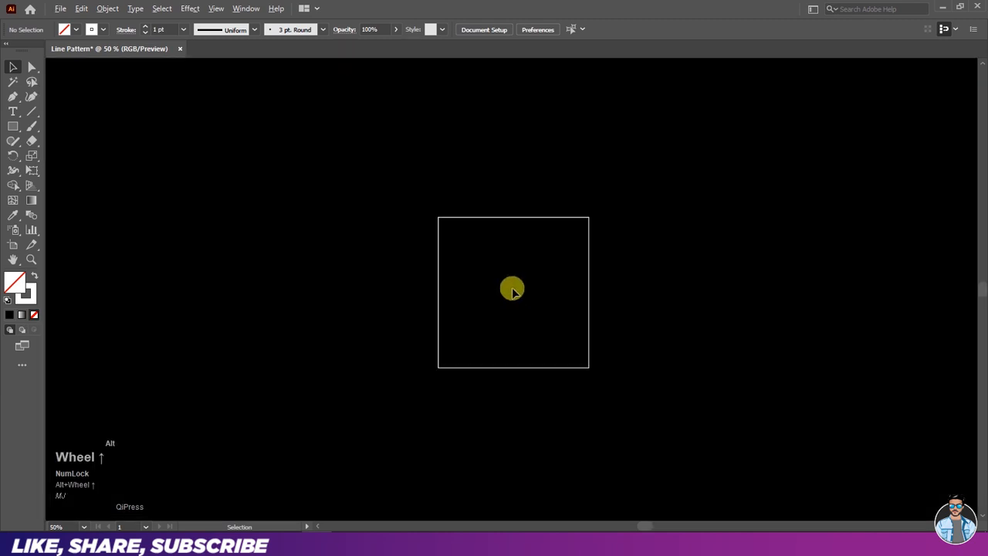
left_click_drag(412, 182, 637, 403)
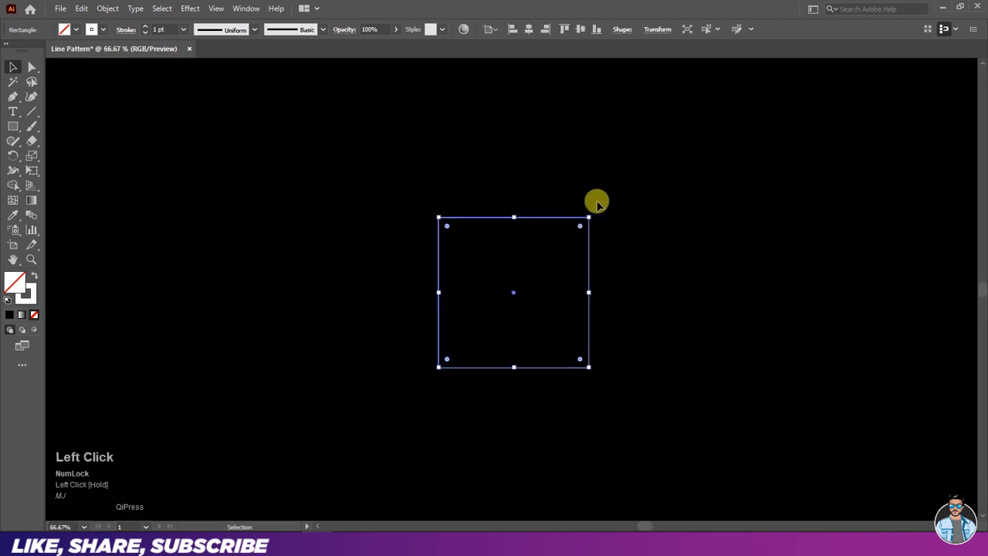
left_click_drag(592, 210, 517, 169)
left_click(530, 329)
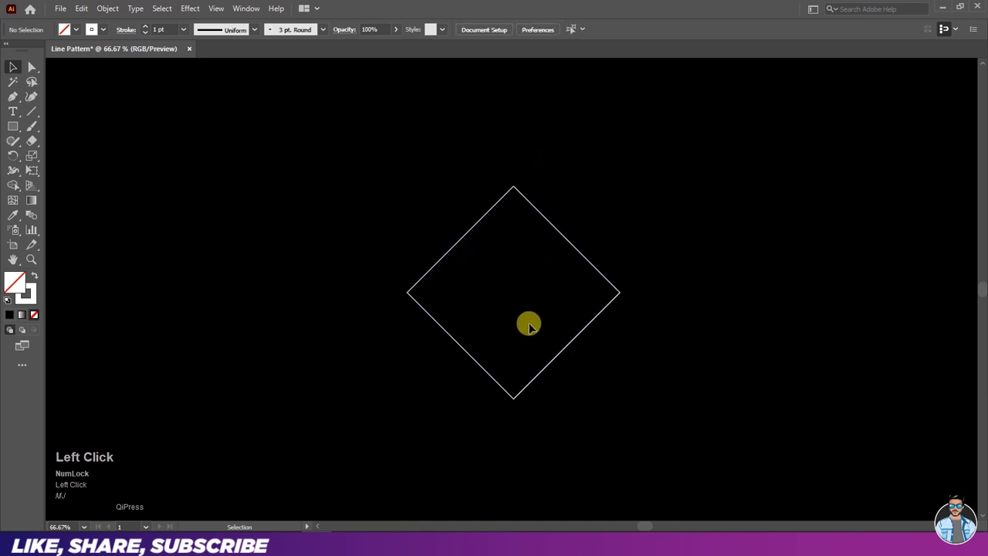
- Delete the diamond's top anchor point so only the lower V-shaped path is left
left_click(31, 67)
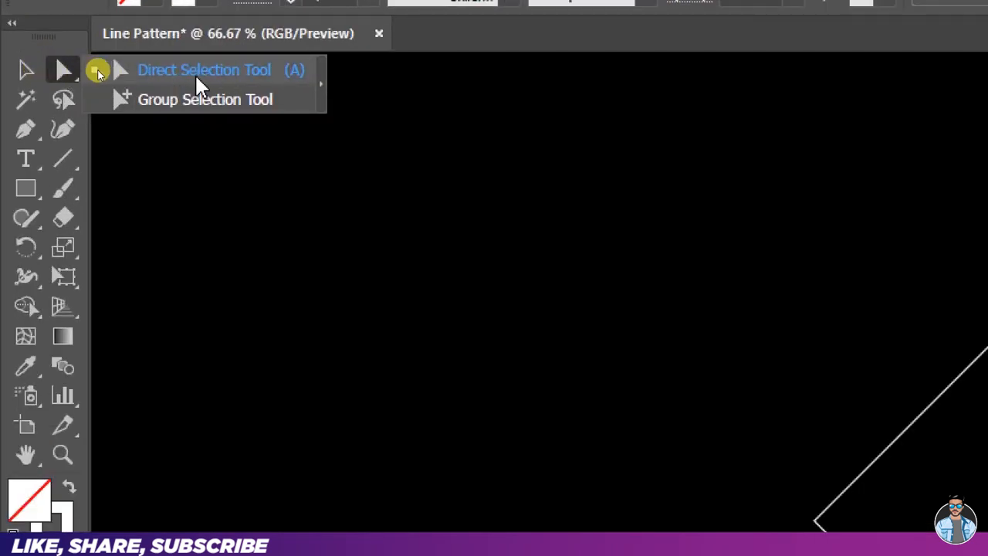
left_click(107, 73)
left_click(517, 193)
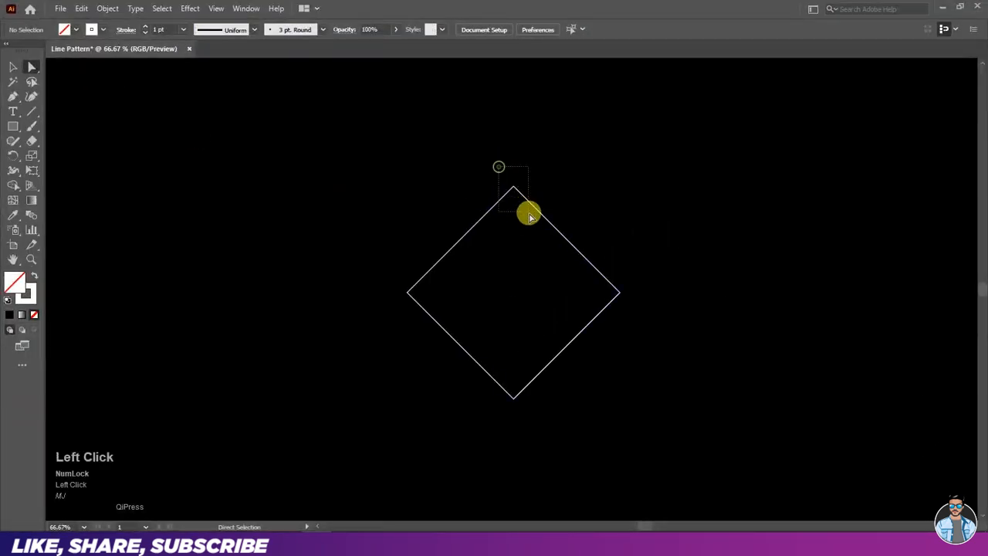
key("Delete")
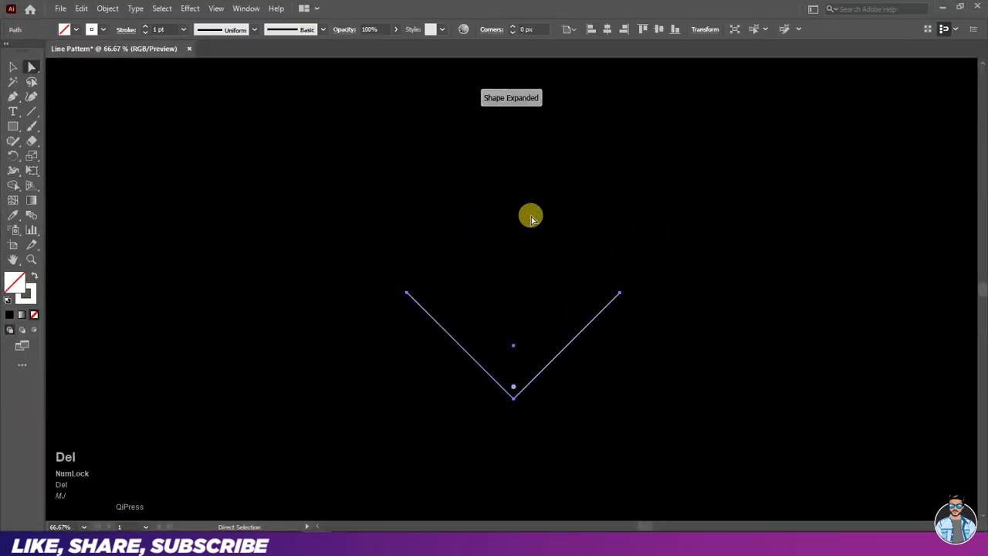
left_click(15, 68)
left_click(554, 283)
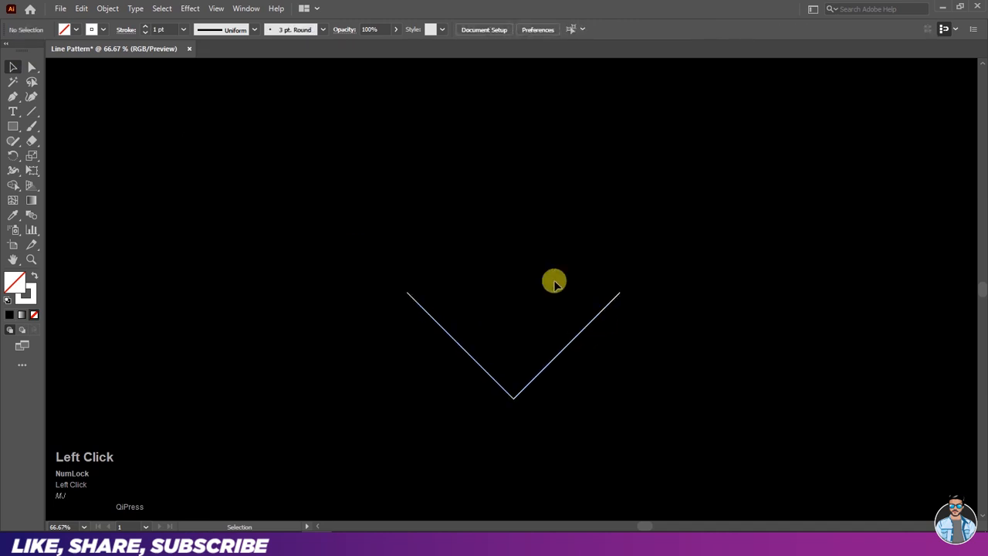
- Give the V-shaped path a 25 pt stroke and apply the first tapered width profile, pointed at both ends
left_click_drag(451, 288, 566, 419)
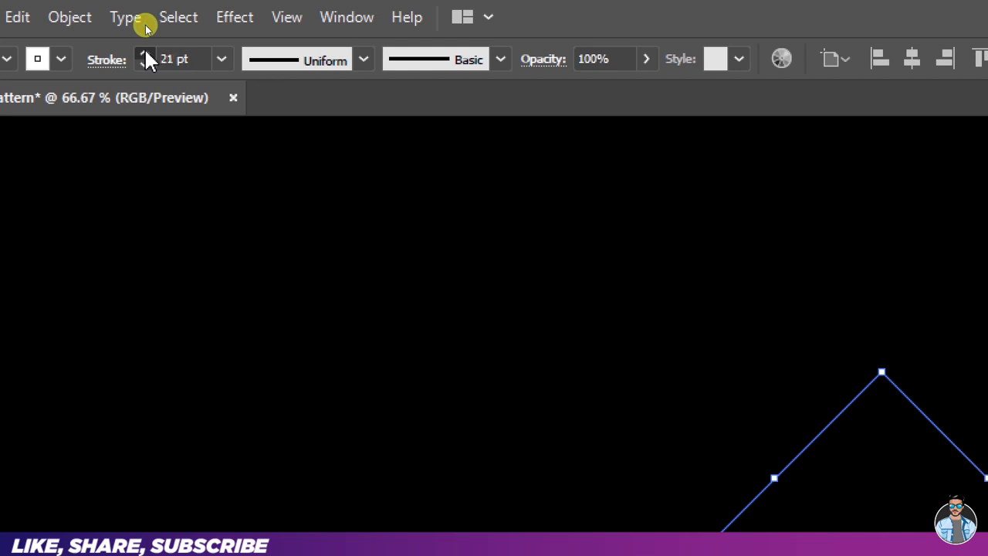
left_click(145, 54)
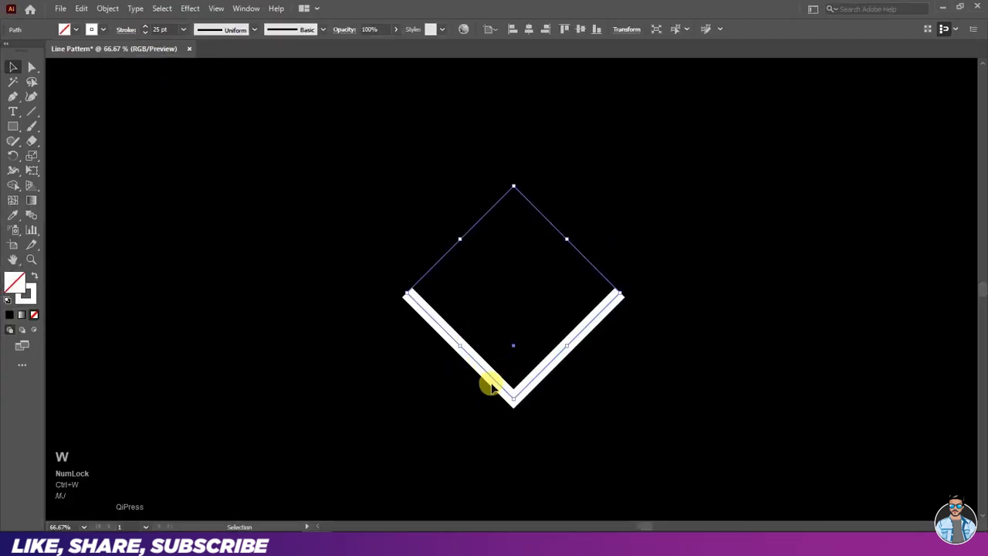
left_click(224, 31)
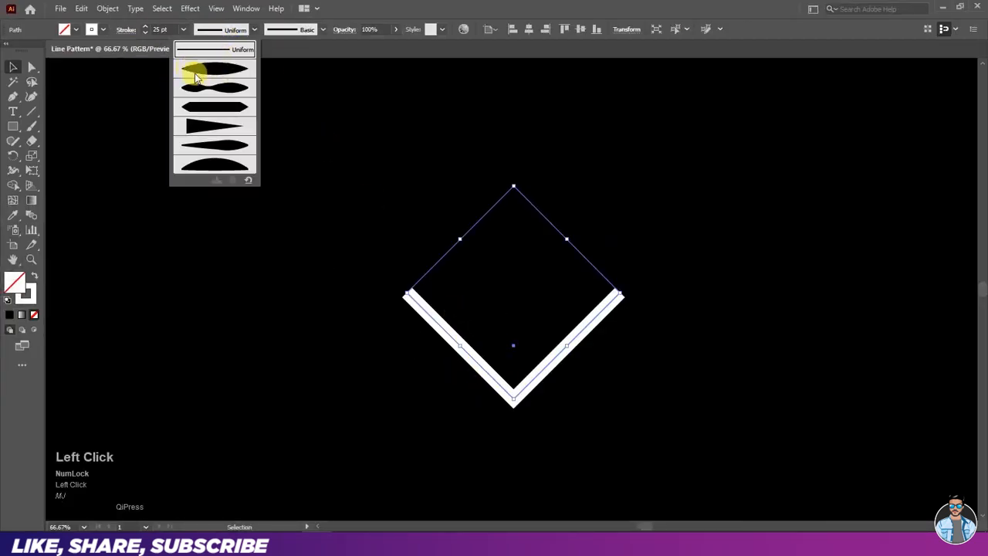
left_click(206, 71)
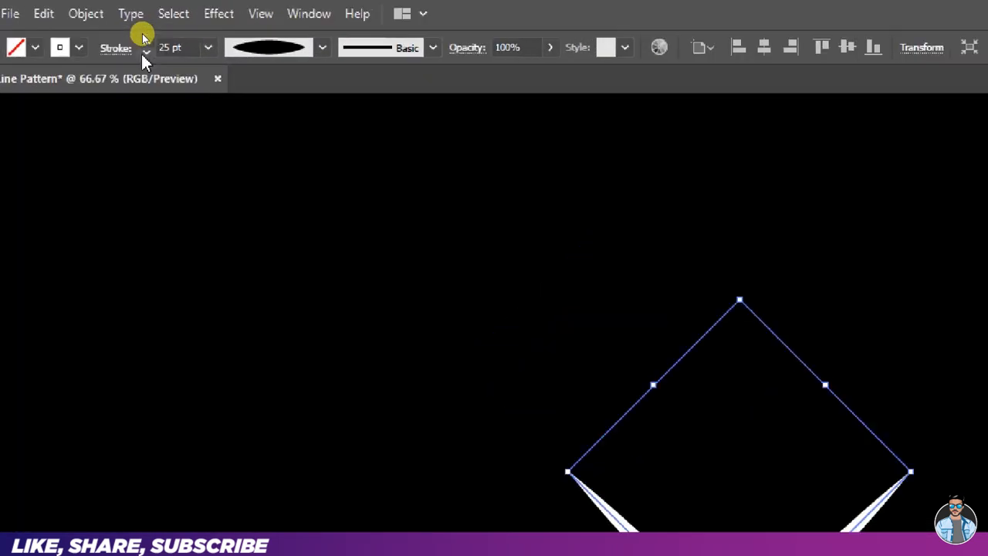
- Reduce the stroke weight of the tapered V path to 10 pt and deselect it
left_click(147, 64)
left_click(147, 65)
left_click(148, 65)
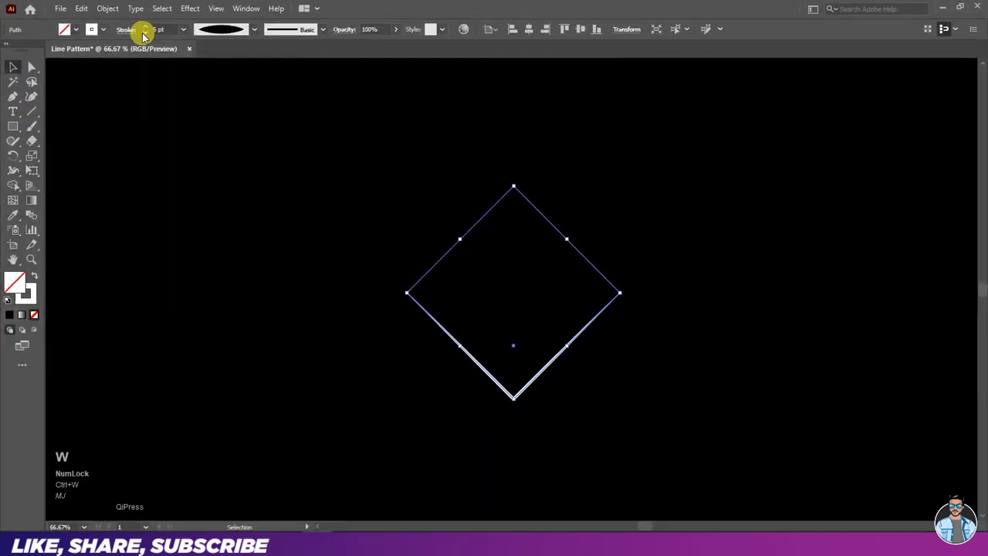
left_click(144, 29)
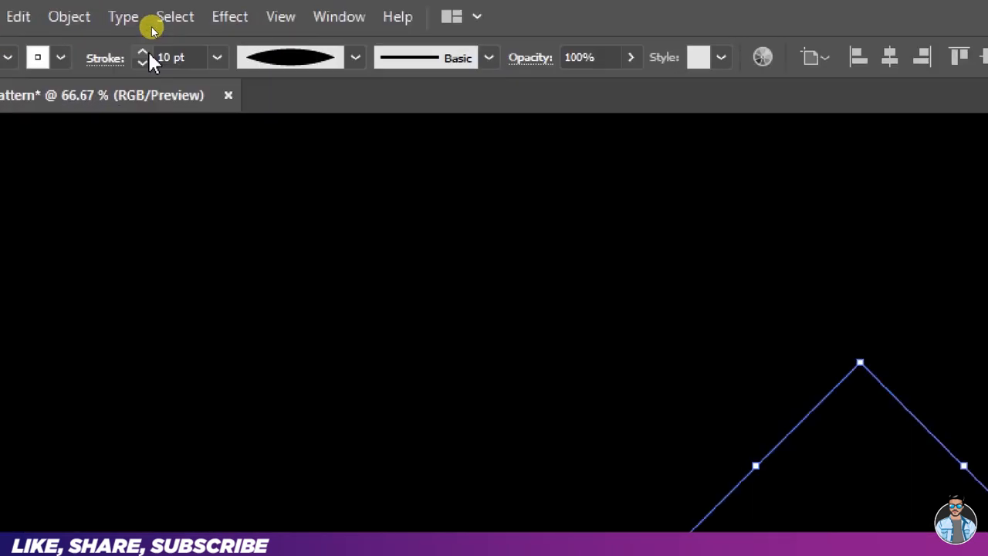
left_click_drag(167, 29, 147, 44)
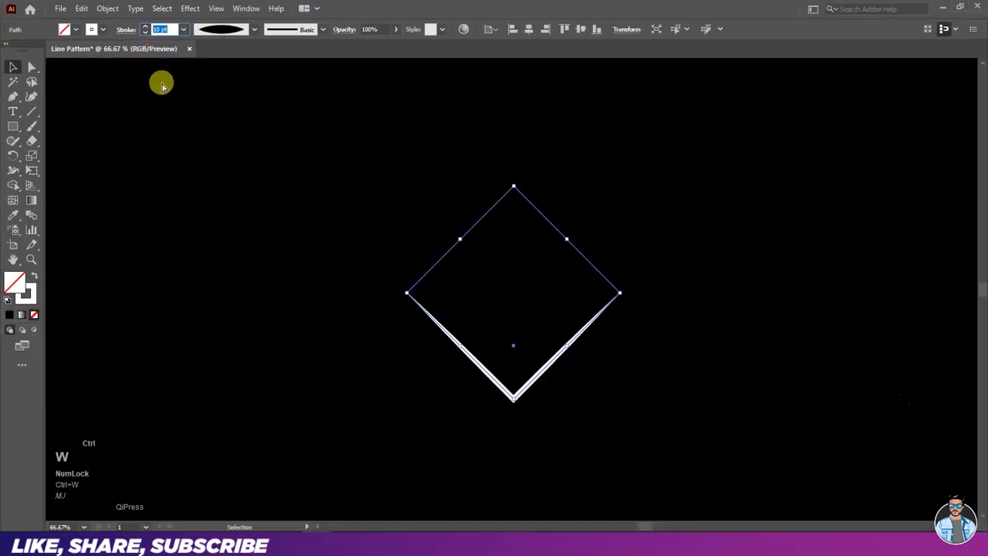
left_click(195, 117)
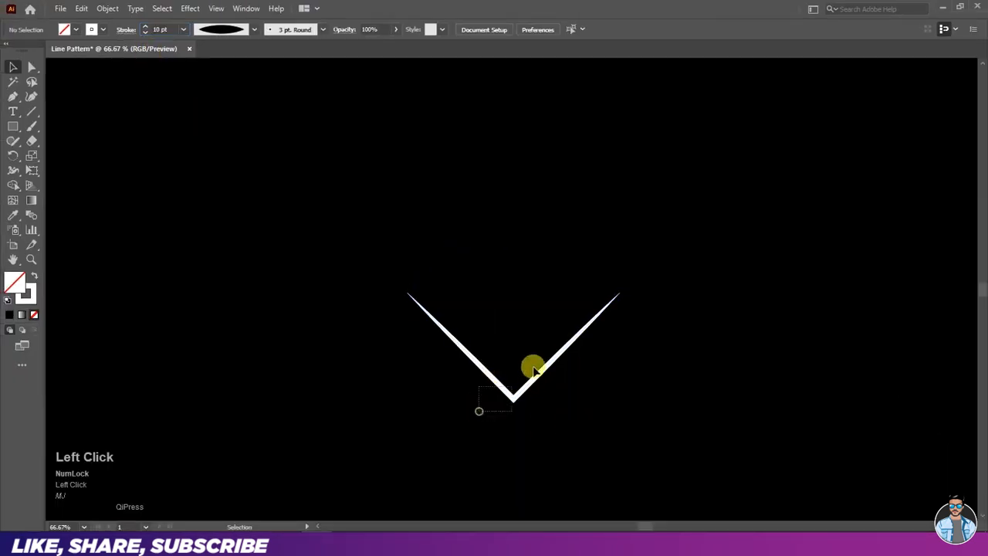
- Paste a copy of the V path in front and shrink it to a tiny V at the top corner of its bounding diamond
left_click(534, 371)
left_click(81, 8)
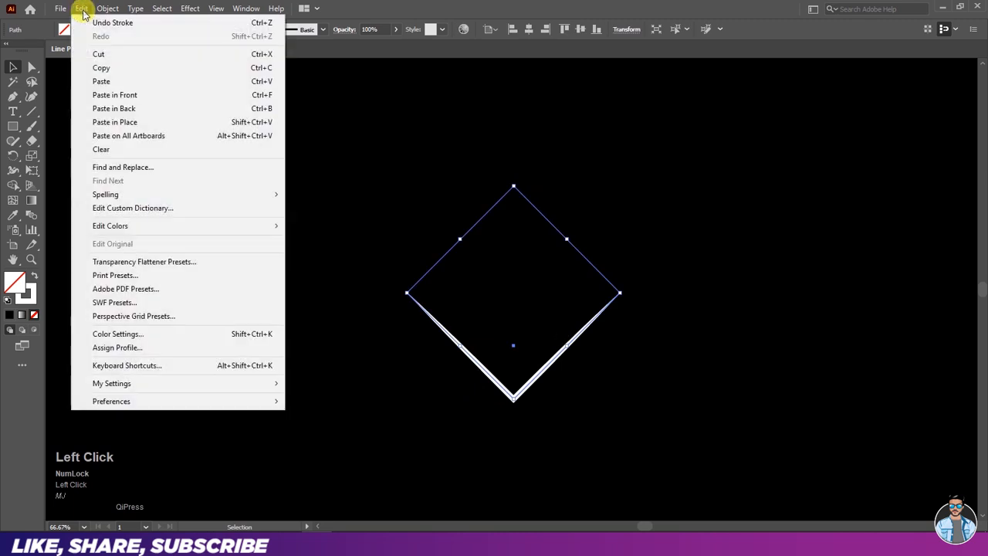
left_click(85, 68)
left_click(81, 8)
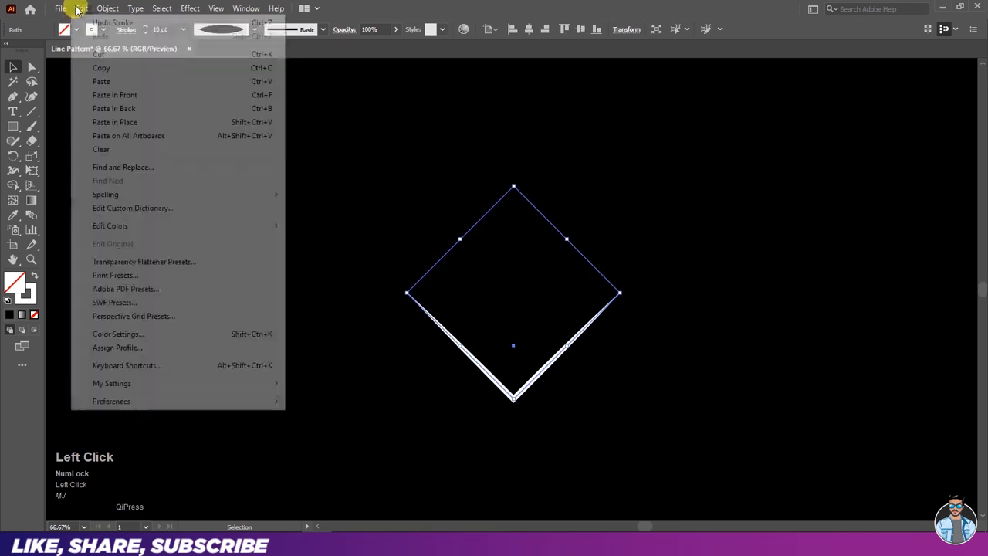
left_click(88, 99)
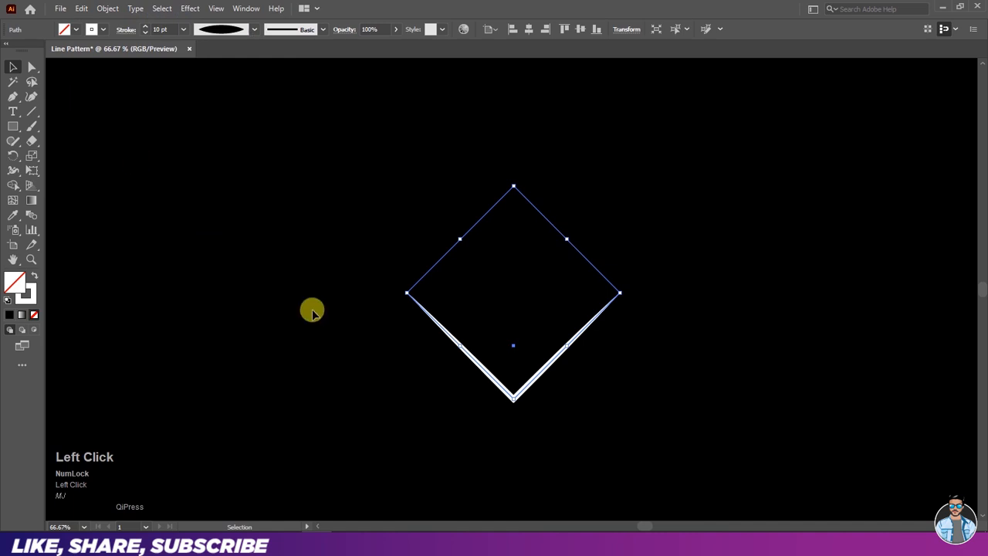
left_click_drag(516, 402, 540, 233)
left_click(510, 227)
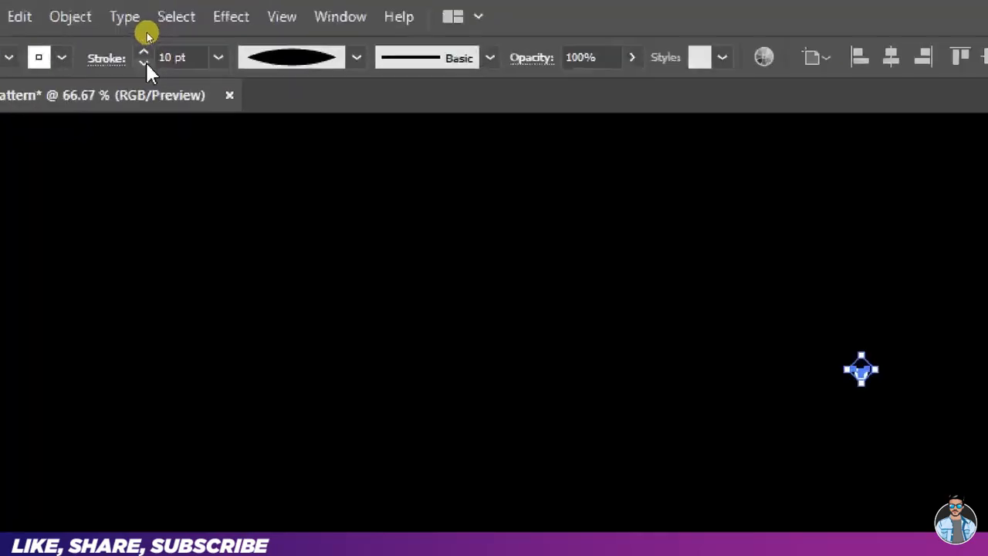
- Set the tiny V's stroke to 0.75 pt and its stroke colour to black, and deselect it
left_click(145, 31)
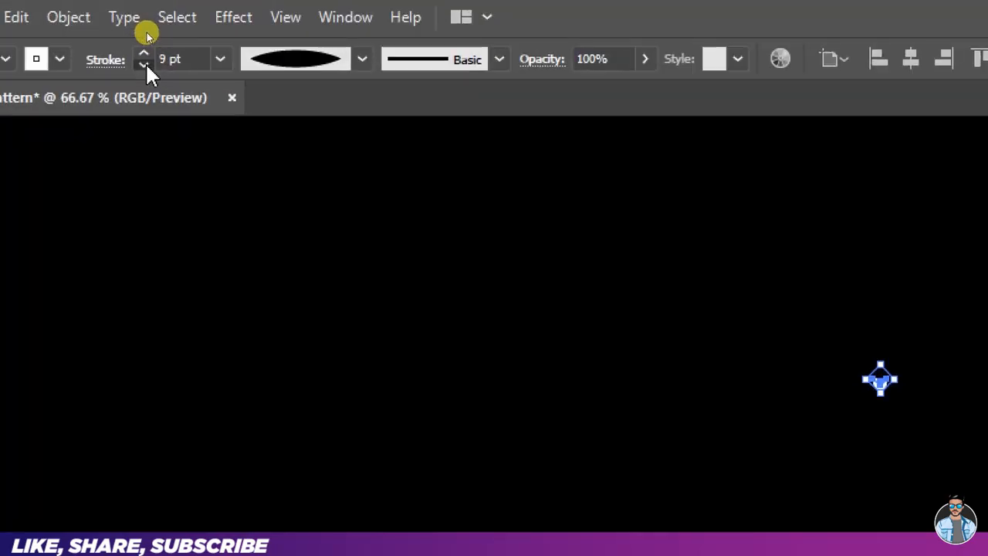
left_click(145, 32)
left_click(145, 64)
left_click(145, 65)
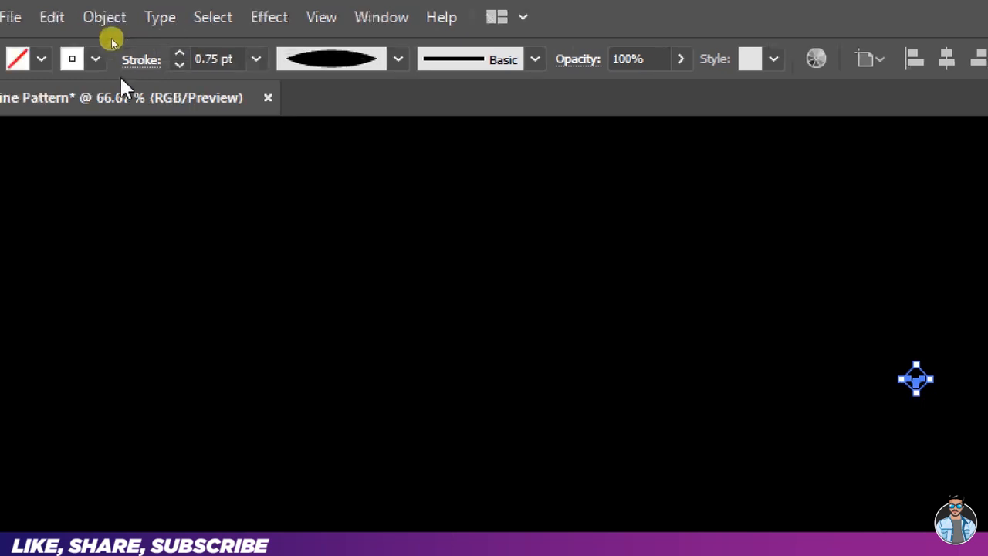
left_click(60, 60)
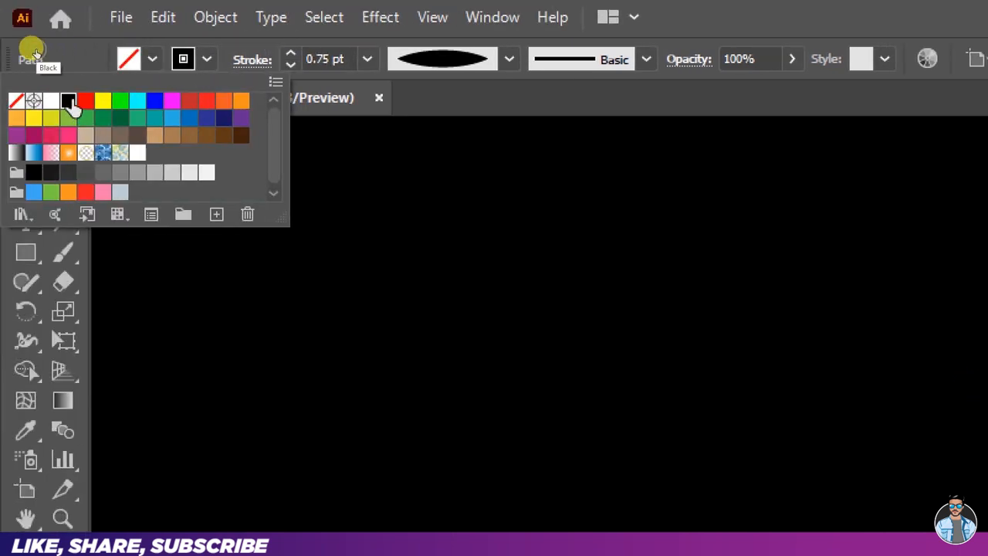
left_click(205, 58)
left_click(512, 279)
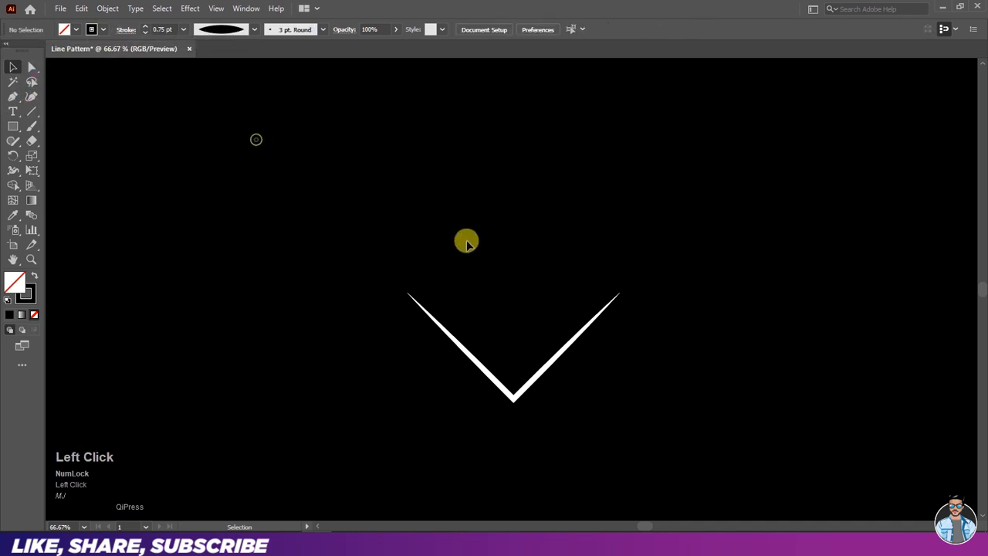
- Select both the large white V and the tiny black V and make a blend between them
left_click_drag(465, 146, 592, 415)
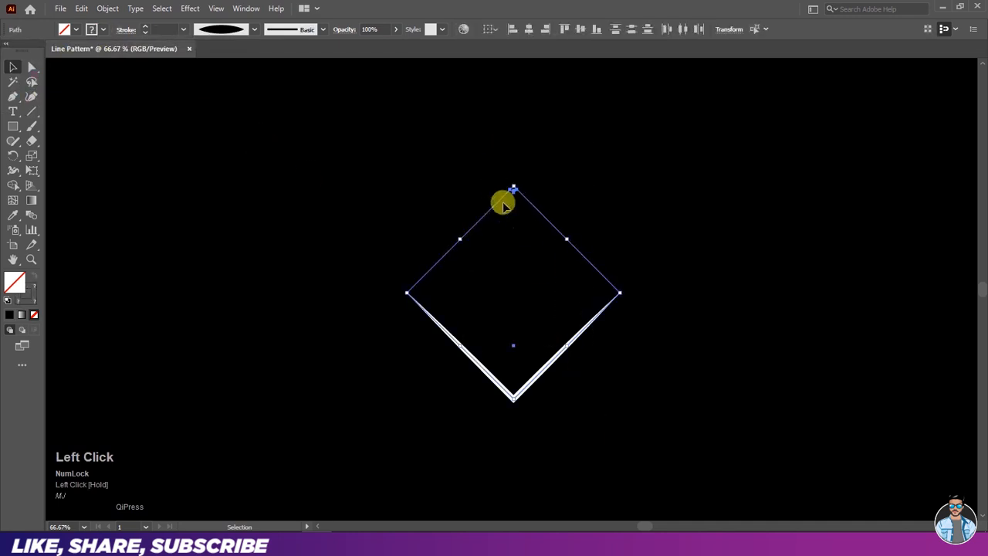
left_click(107, 9)
mouse_move(124, 361)
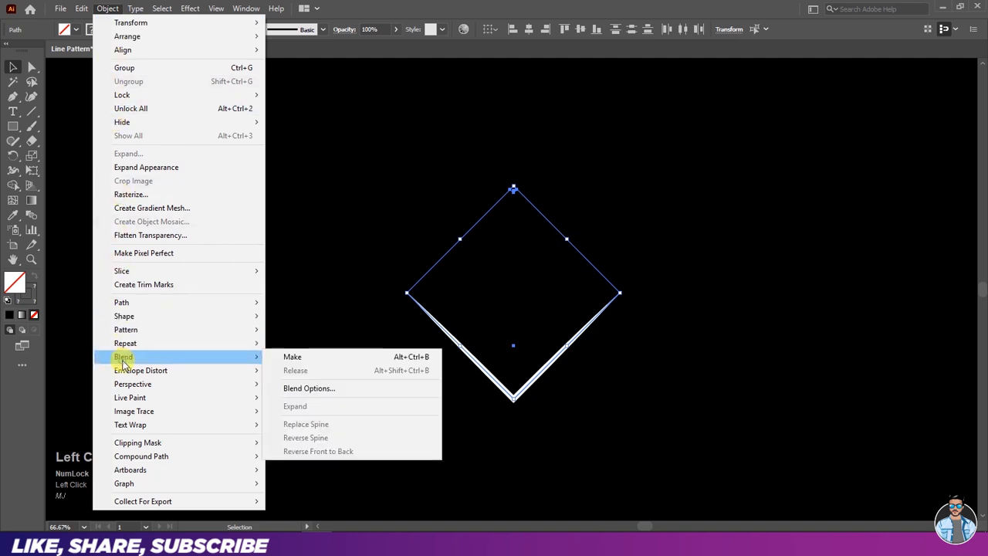
left_click(307, 360)
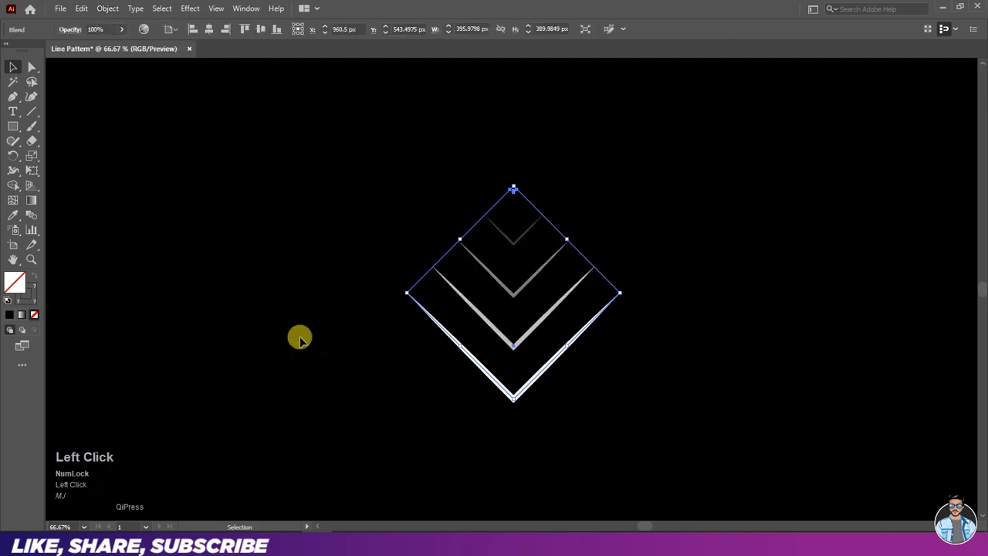
- Set the blend's spacing to Specified Steps with 20 steps and deselect the blend
left_click(103, 9)
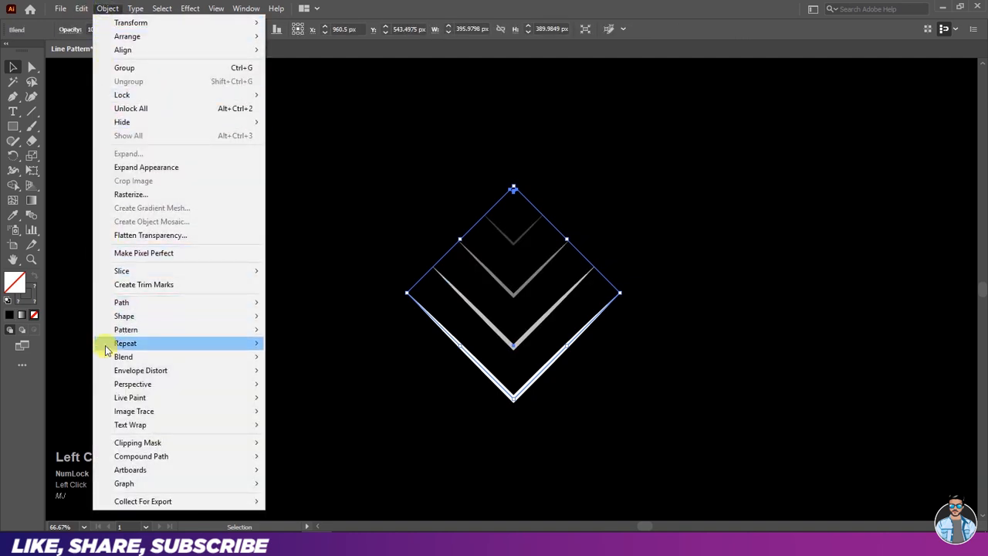
mouse_move(107, 363)
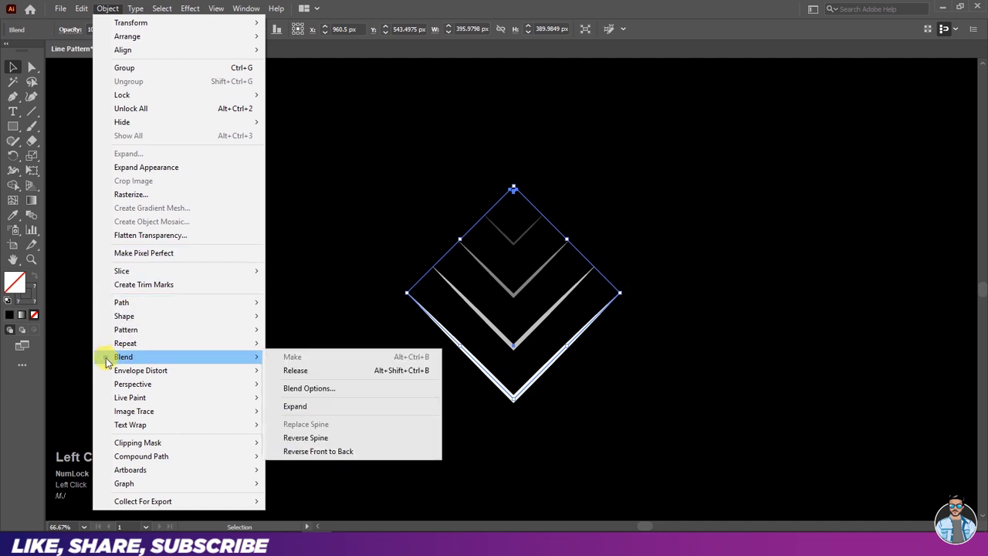
left_click(295, 392)
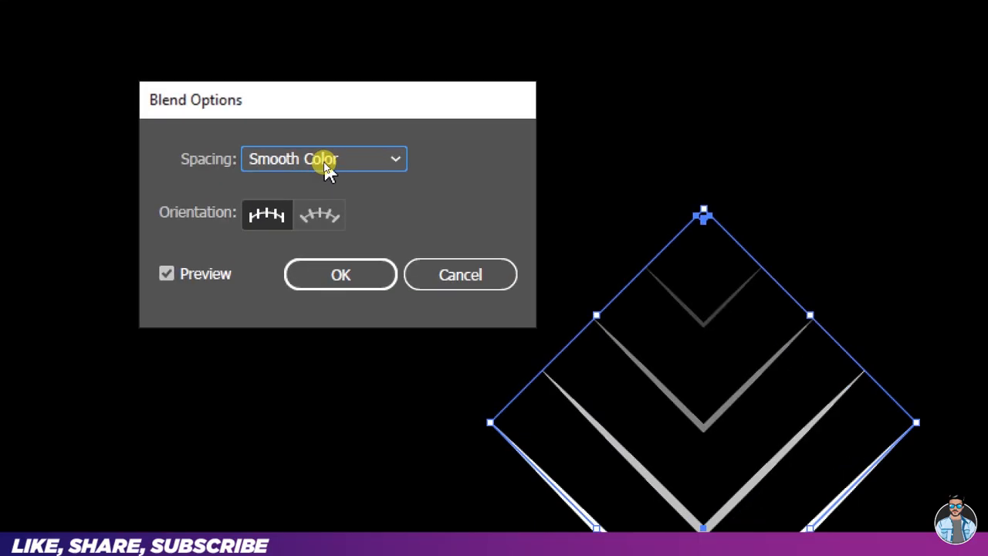
left_click(324, 164)
left_click(321, 211)
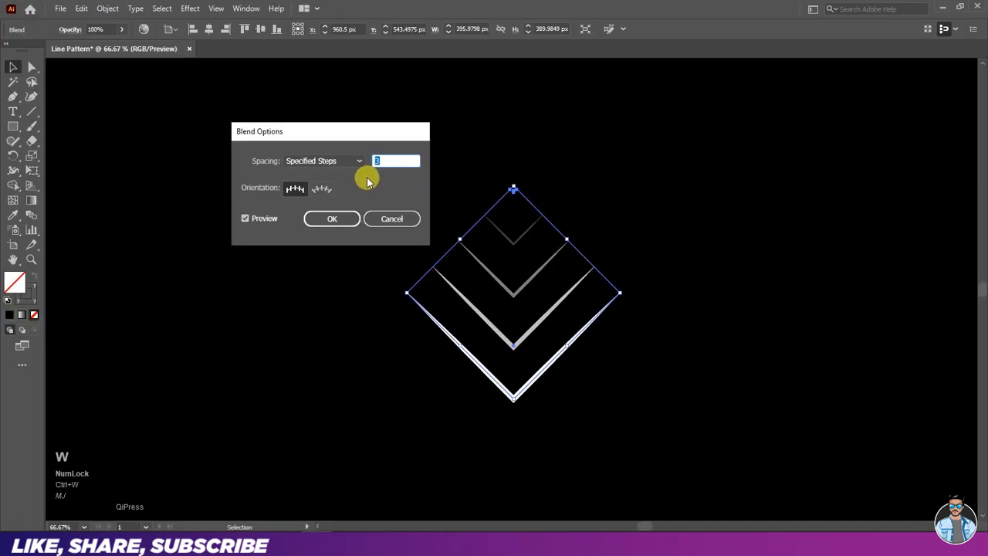
key("Up")
key("Up")
key("Up")
key("Up")
key("Up")
key("Up")
key("Up")
key("Up")
key("Up")
key("Up")
key("Up")
key("Up")
key("Up")
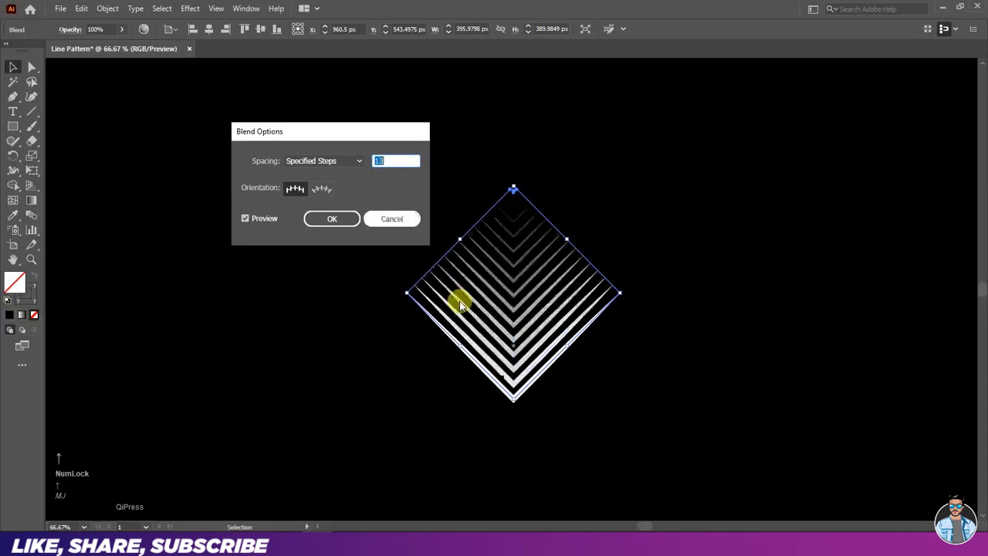
key("Up")
key("Up")
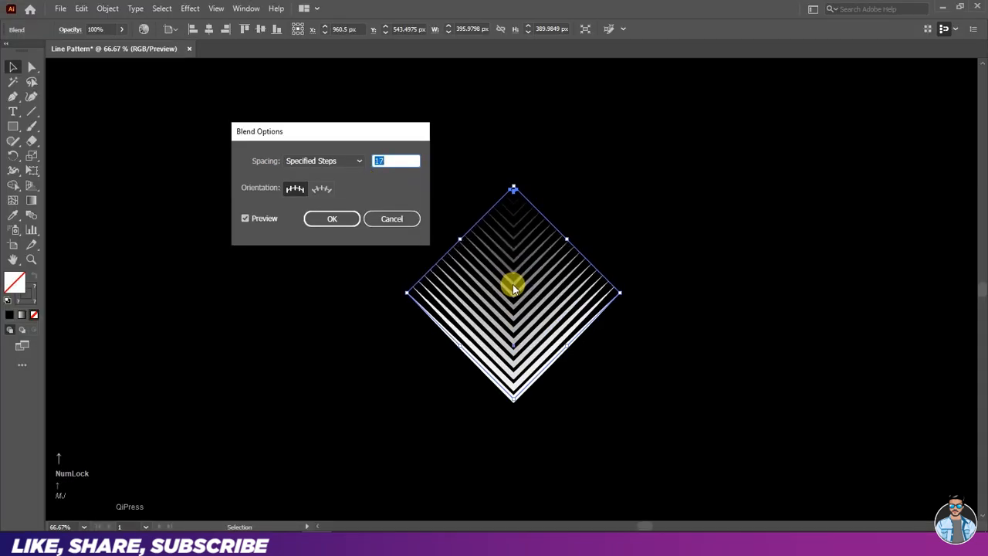
key("Up")
key("Up")
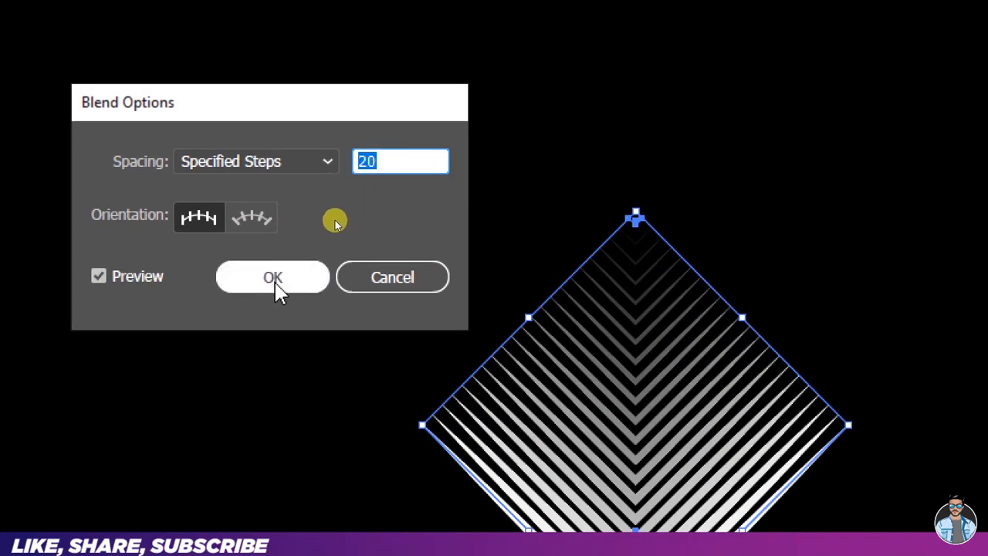
left_click(275, 284)
left_click(331, 223)
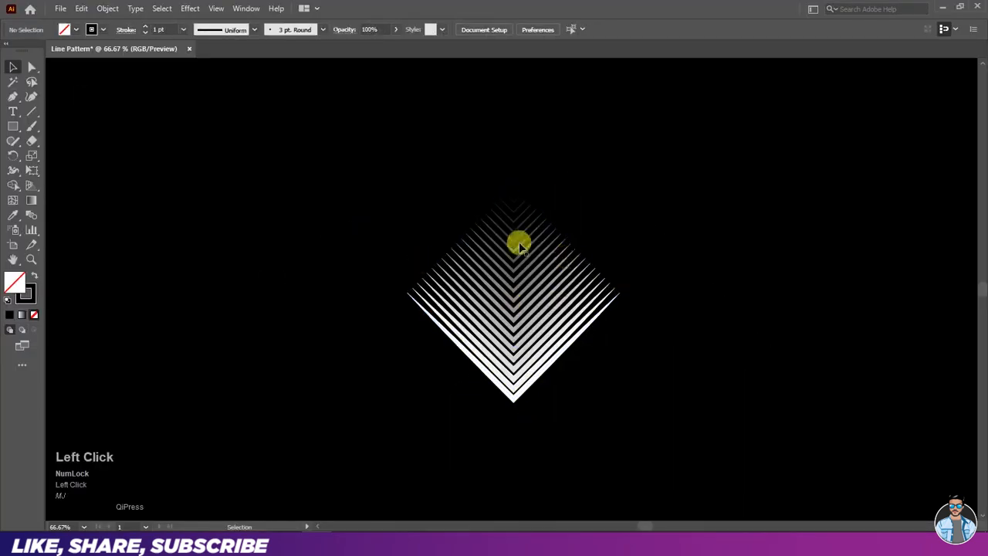
- Show the document's swatches and add the blended V artwork to them as a new pattern swatch
left_click(524, 300)
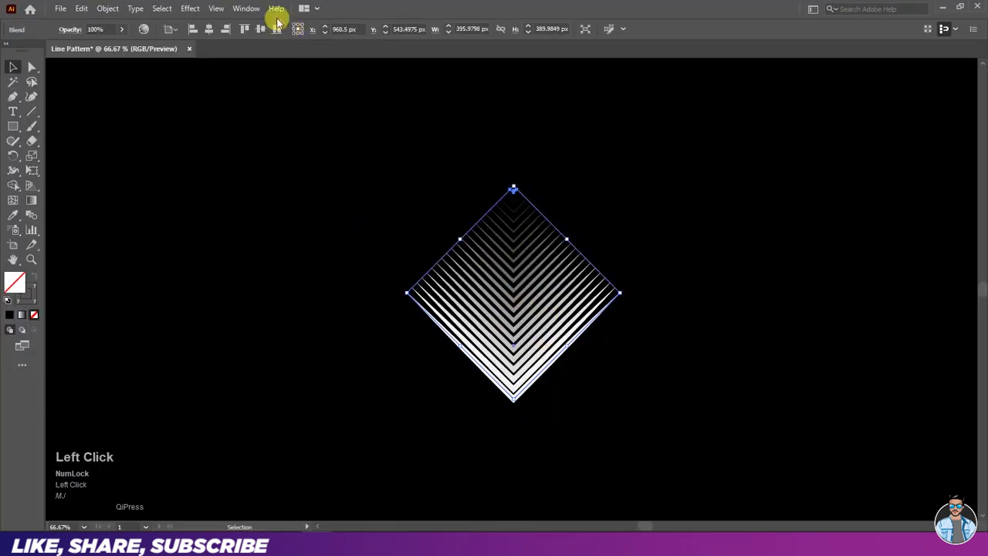
left_click(247, 9)
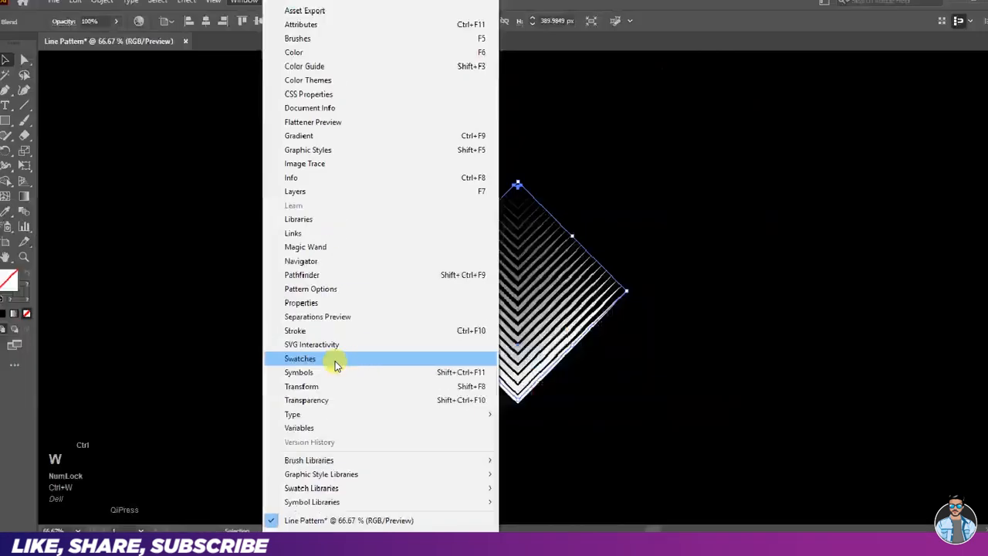
left_click(337, 365)
left_click_drag(786, 179, 726, 214)
left_click_drag(522, 301, 706, 285)
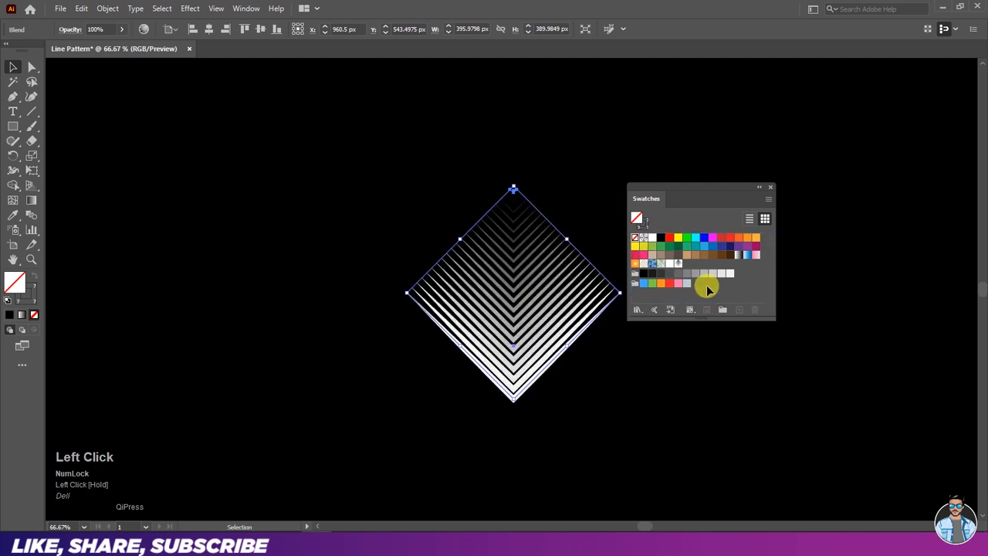
- Delete the original V blend from the black artboard
left_click(427, 178)
left_click(496, 265)
key("Delete")
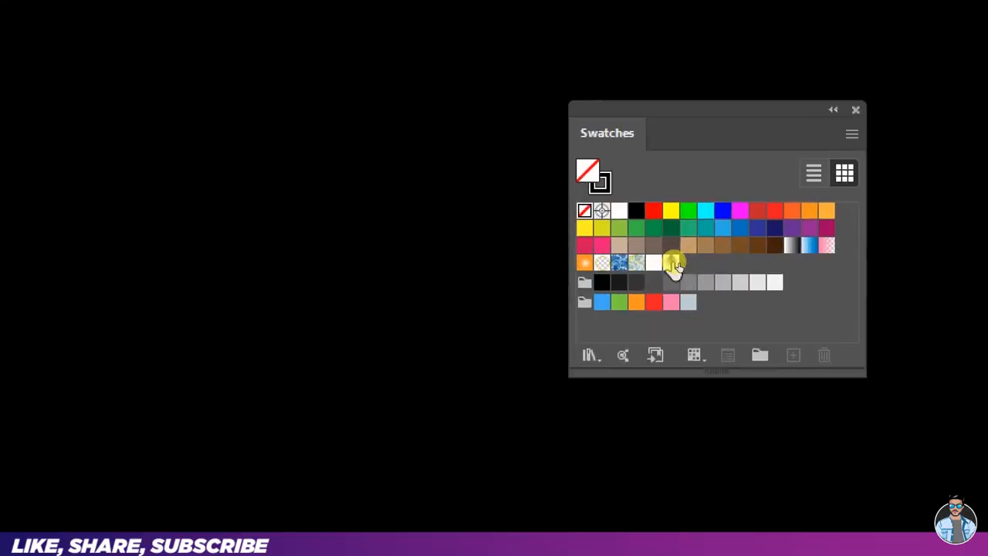
- Open the new V pattern swatch for editing and set its tile type to Brick by Row
left_click(671, 264)
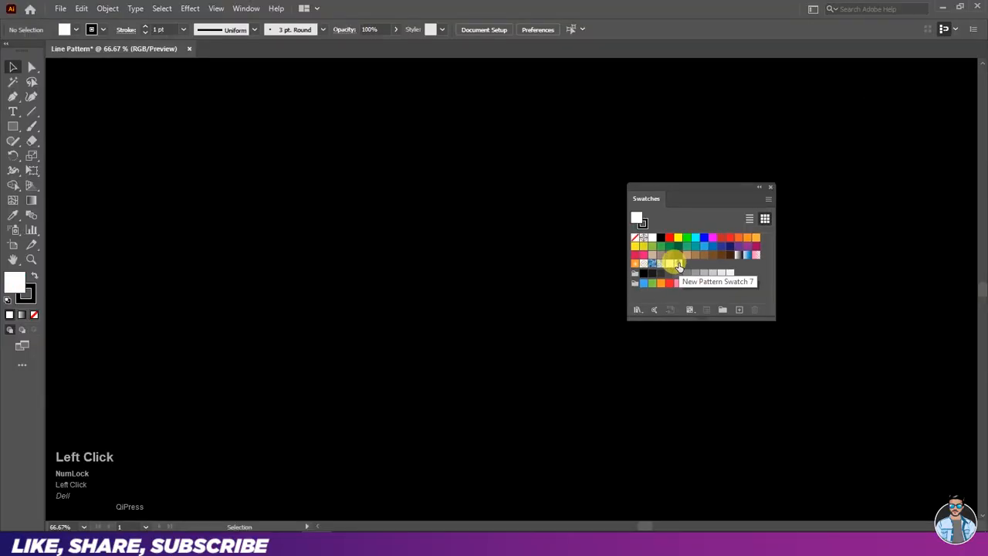
double_click(677, 264)
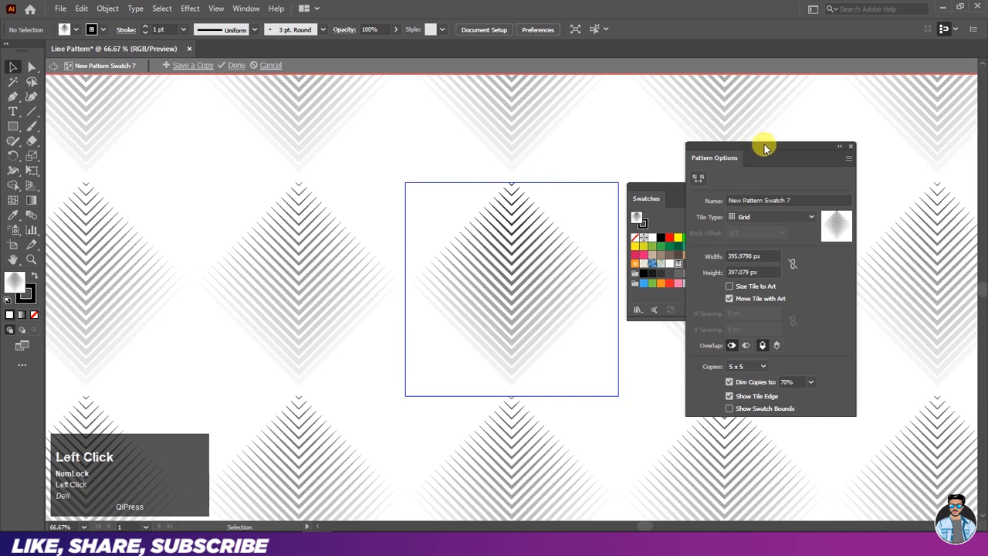
left_click_drag(764, 146, 668, 140)
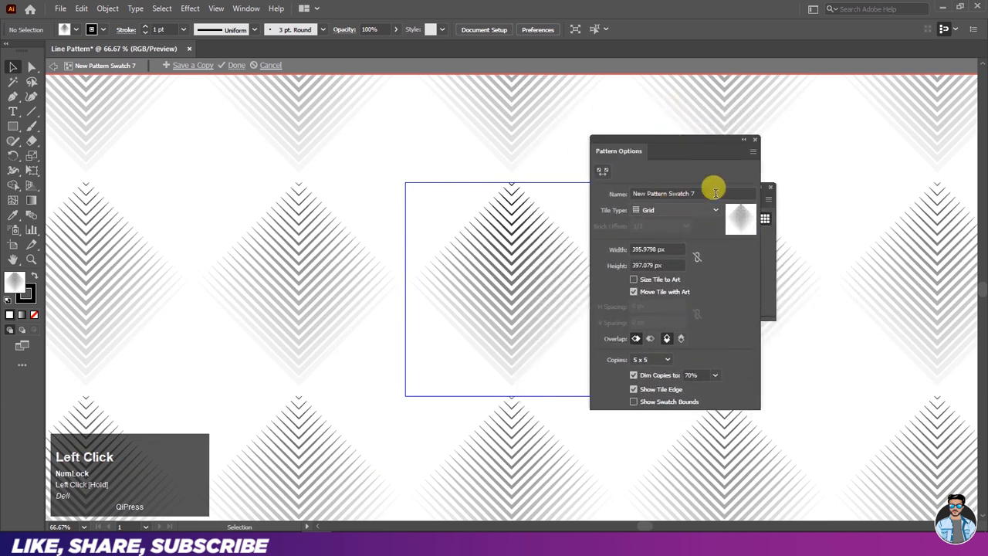
left_click_drag(708, 193, 623, 189)
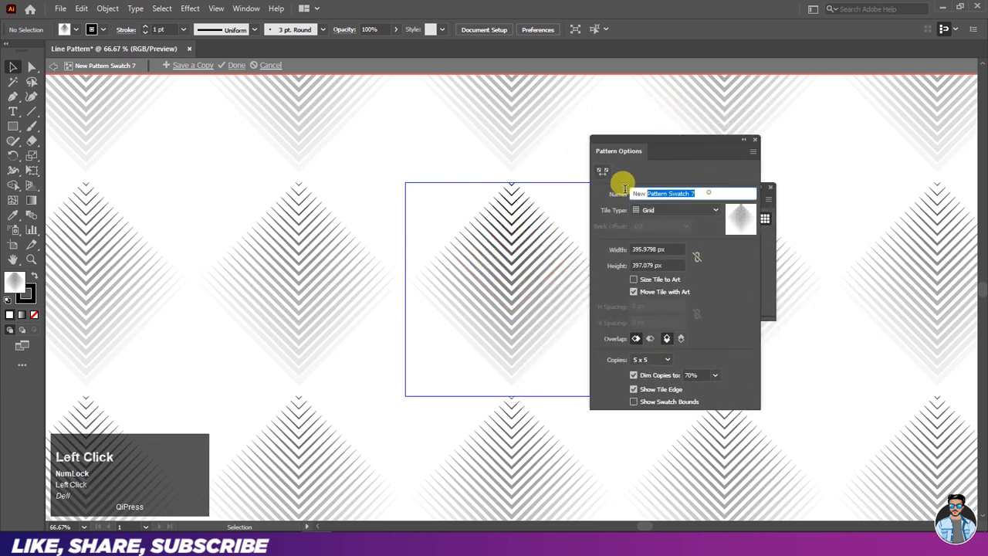
left_click(672, 209)
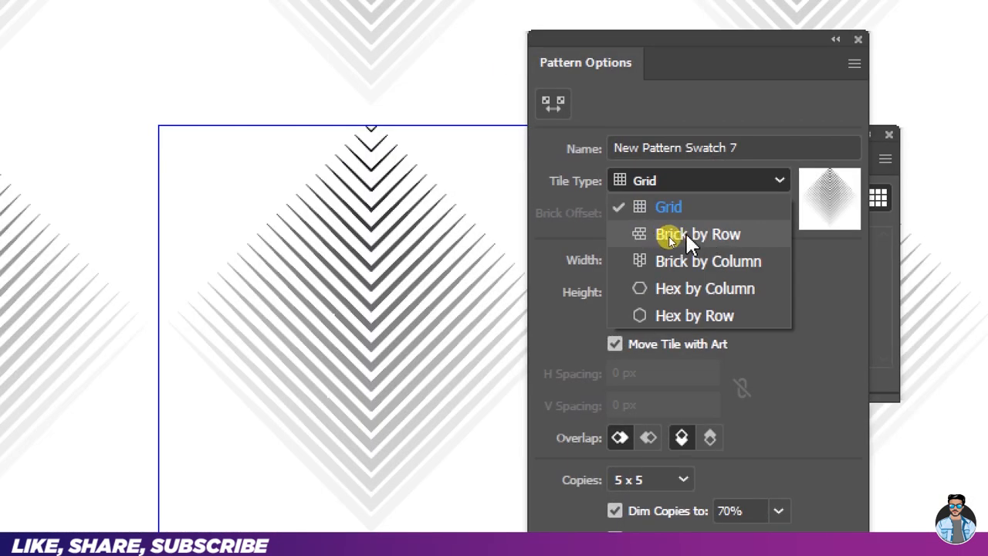
left_click(685, 231)
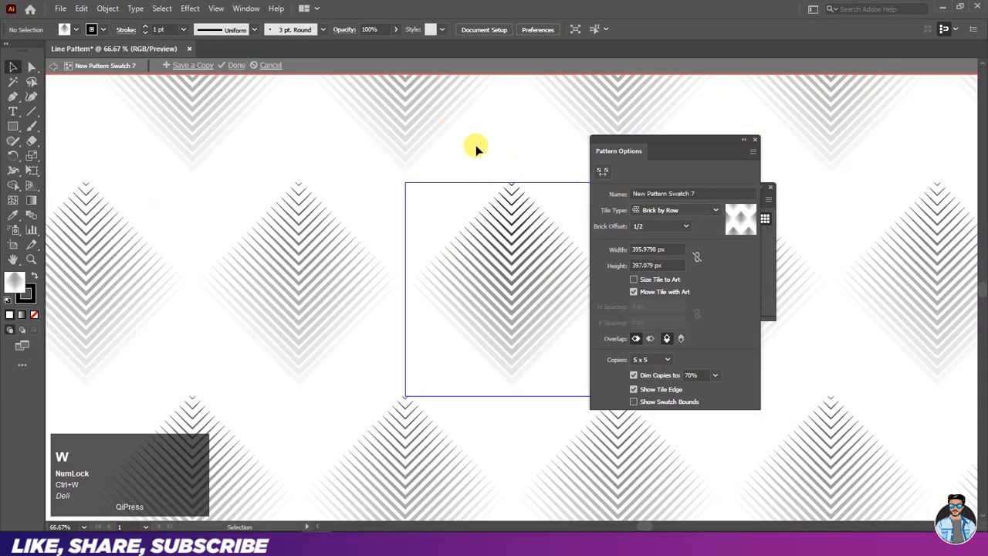
- Set the pattern tile's height to 203 px so the diamonds interlock, and leave pattern editing mode
left_click(662, 263)
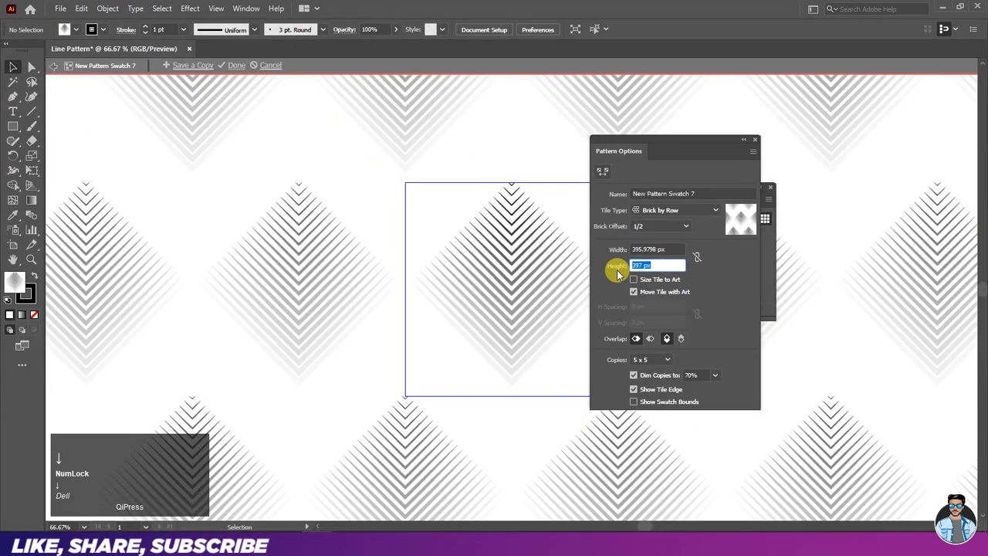
key("Down")
key("Down")
key("Down")
key("Down")
key("Down")
key("Down")
key("Down")
key("Down")
key("Down")
key("Down")
key("Down")
key("Down")
key("Down")
key("Down")
key("Down")
key("Down")
key("Down")
key("Down")
key("Down")
key("Down")
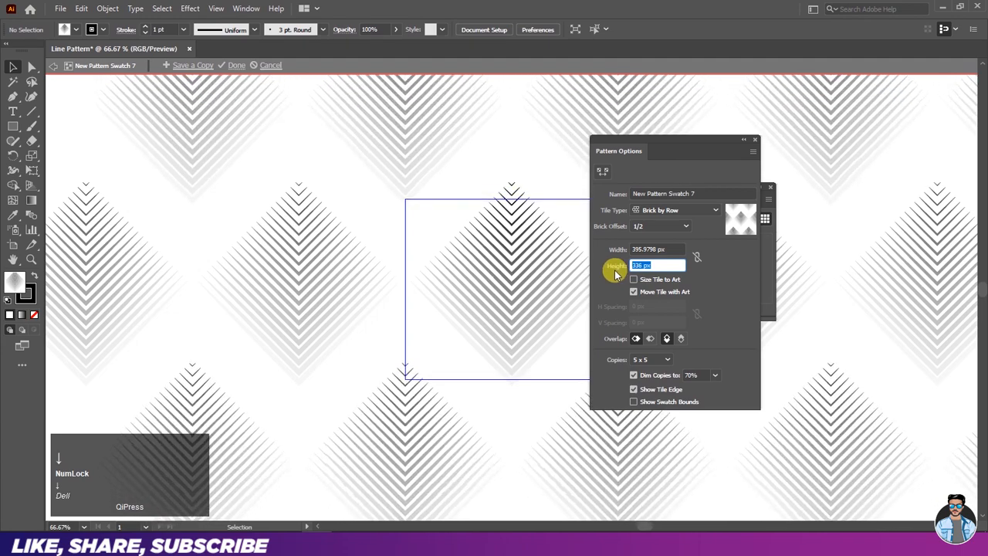
key("Down")
key("Down")
key("Down")
key("Down")
key("Down")
key("Down")
key("Down")
key("Down")
key("Down")
key("Down")
key("Down")
key("Down")
key("Down")
key("Down")
key("Down")
key("Down")
key("Down")
key("Down")
key("Down")
key("Down")
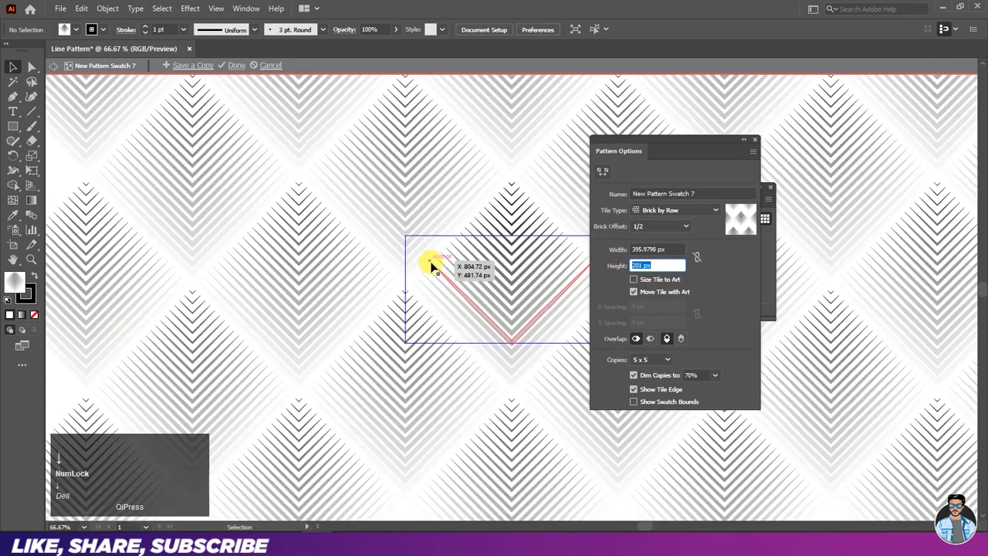
left_click_drag(432, 266, 436, 310)
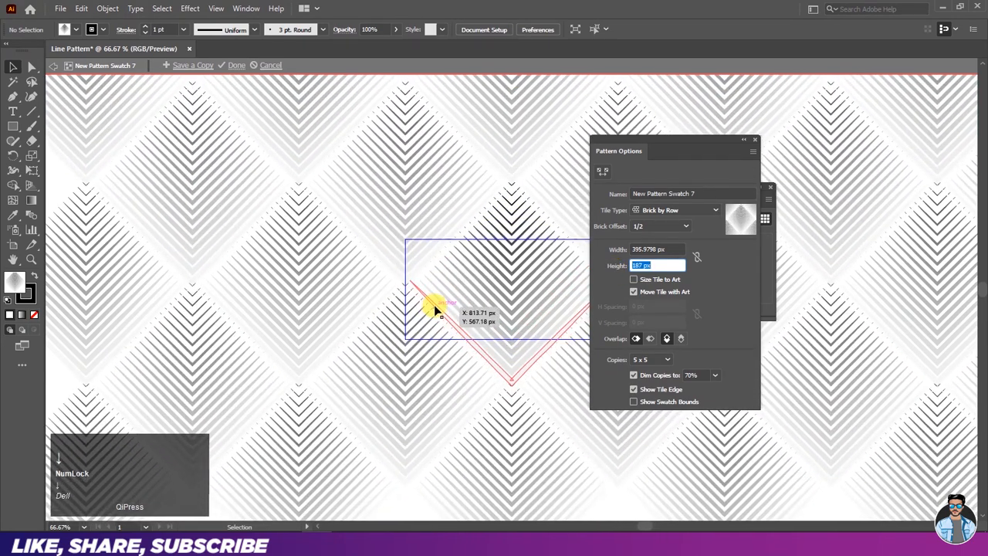
key("Up")
key("Up")
key("Up")
key("Up")
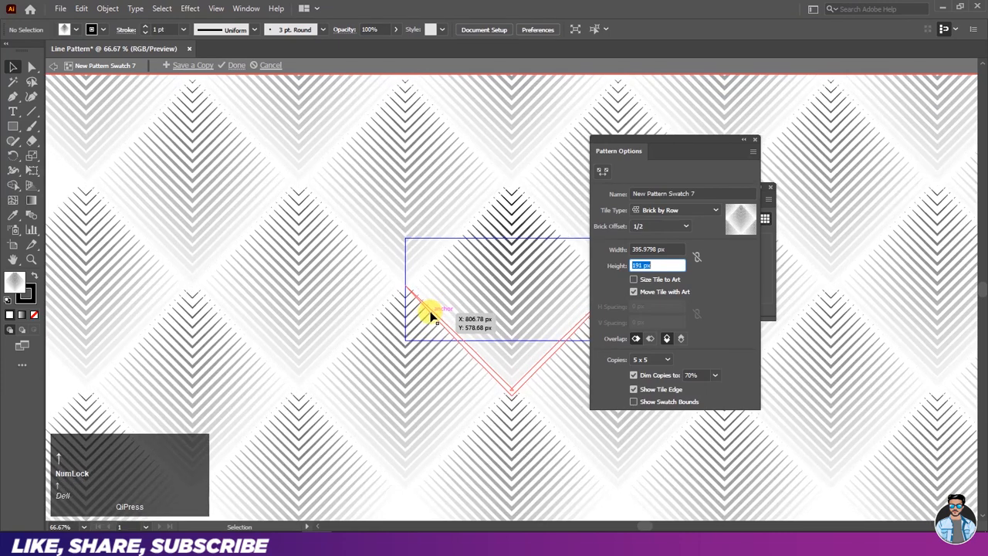
key("Up")
key("Up")
key("Up")
key("Up")
key("Up")
key("Up")
key("Up")
key("Up")
key("Up")
key("Up")
key("Up")
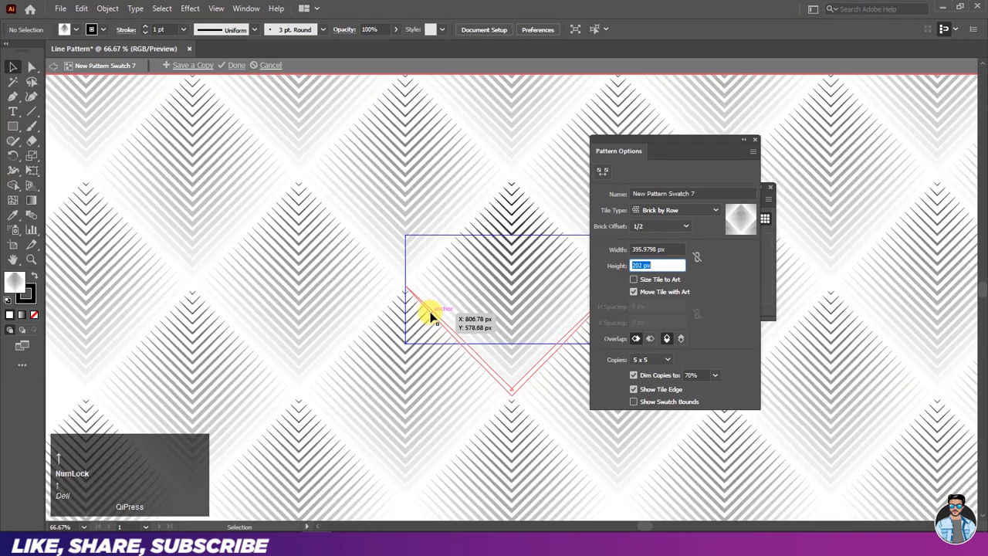
key("Up")
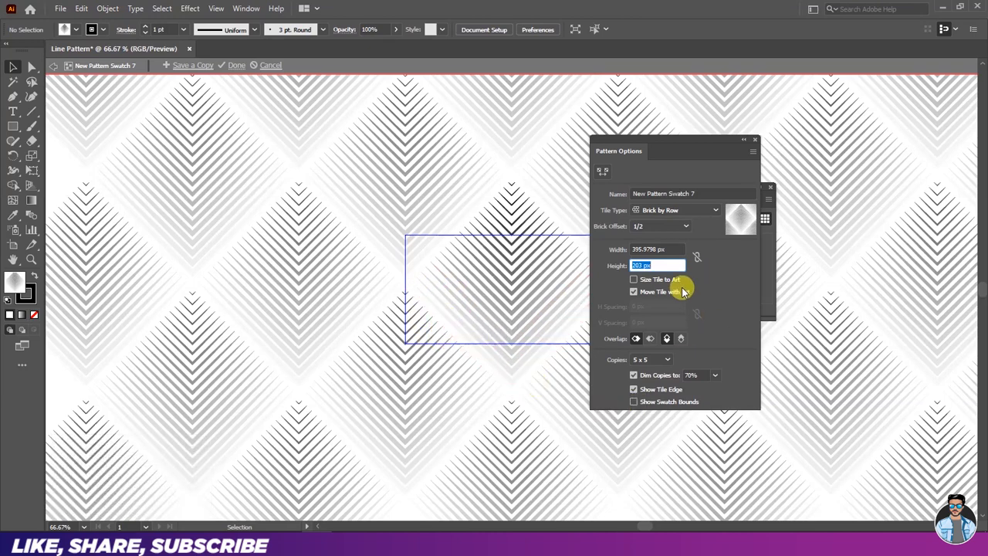
left_click(753, 143)
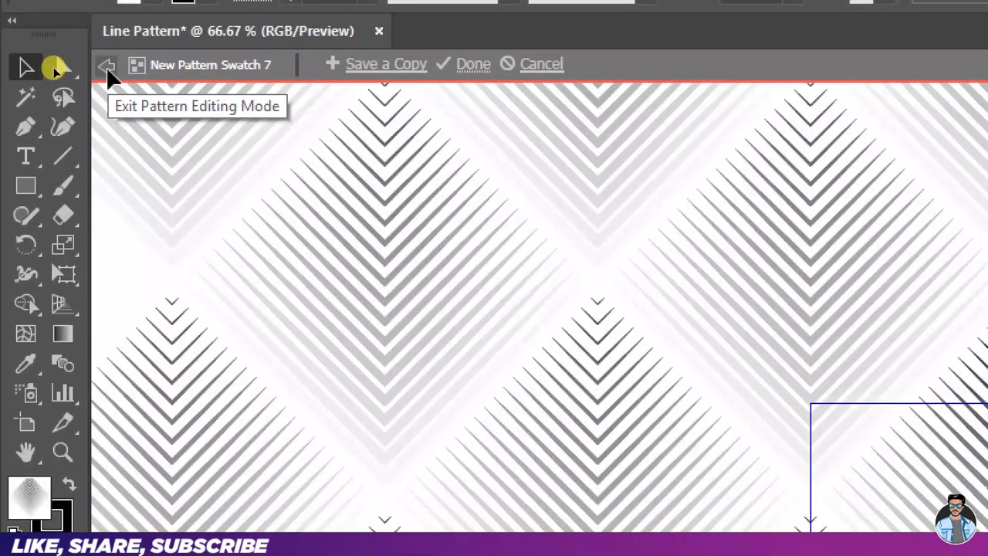
left_click(54, 69)
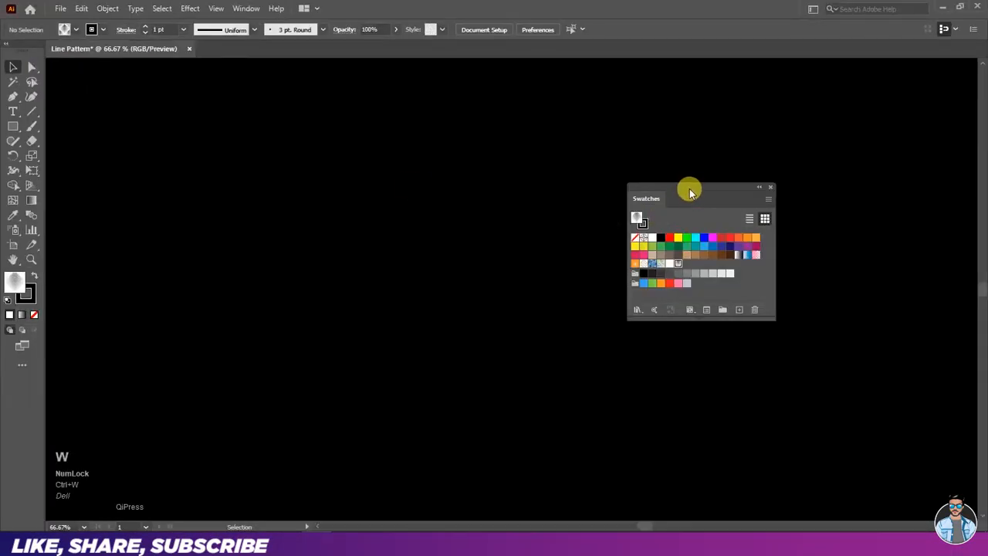
- Draw a rectangle filled with the new V pattern swatch over the whole black artboard, and deselect it
left_click_drag(689, 191, 879, 77)
scroll(564, 201, "down", 2)
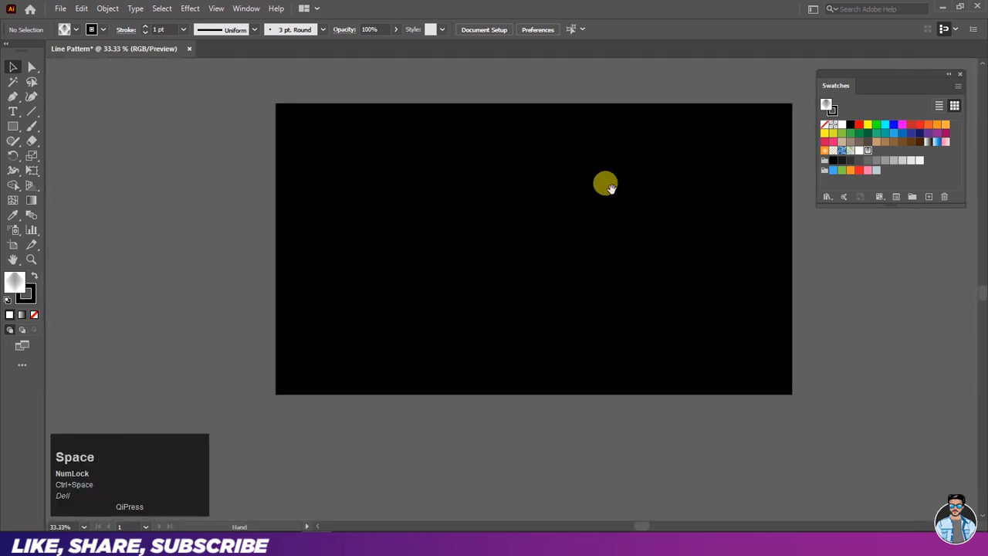
left_click_drag(606, 185, 571, 208)
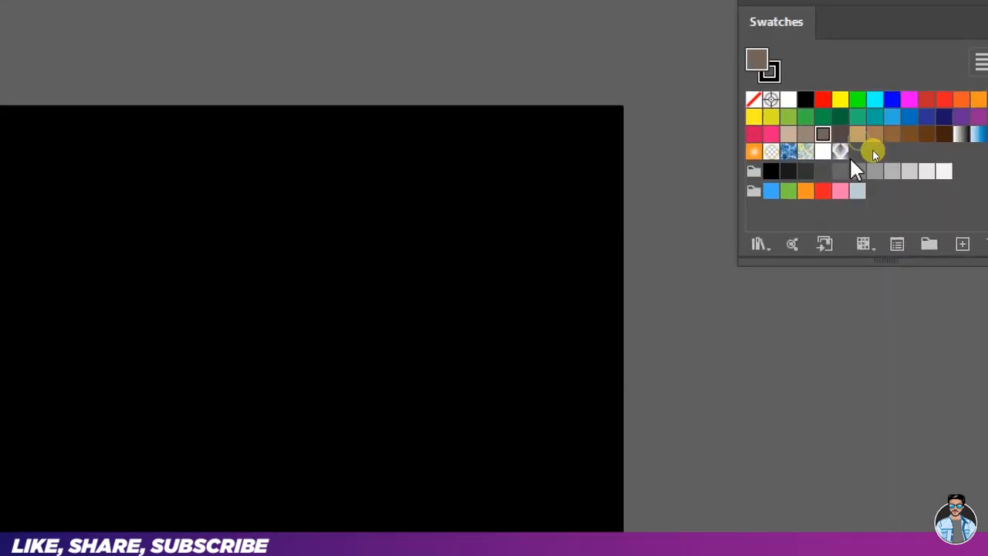
left_click(840, 152)
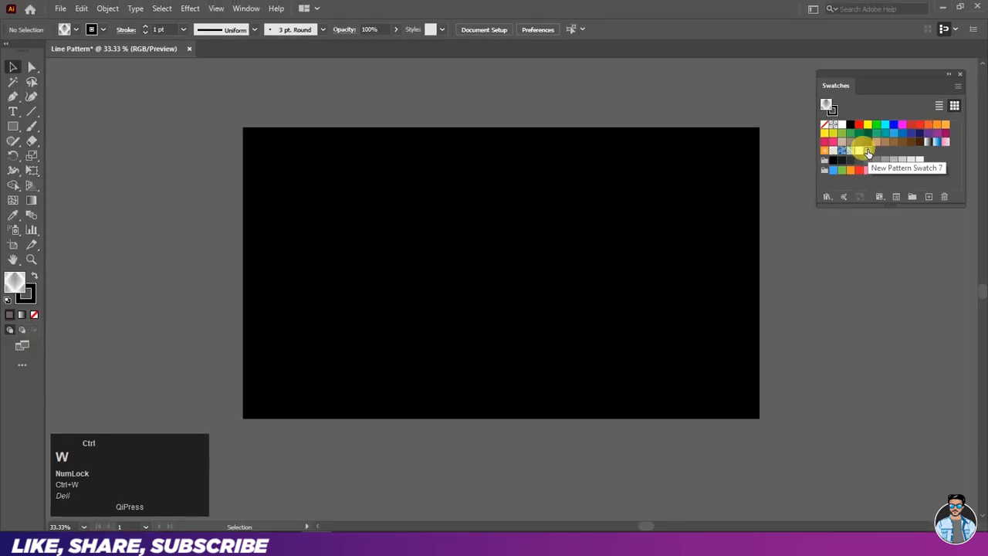
left_click_drag(10, 131, 62, 126)
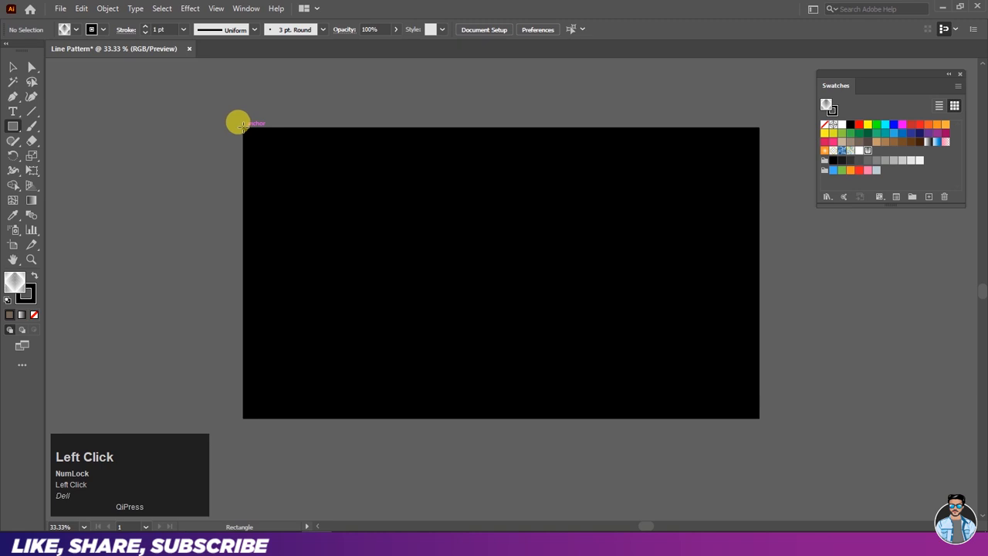
left_click_drag(243, 126, 759, 416)
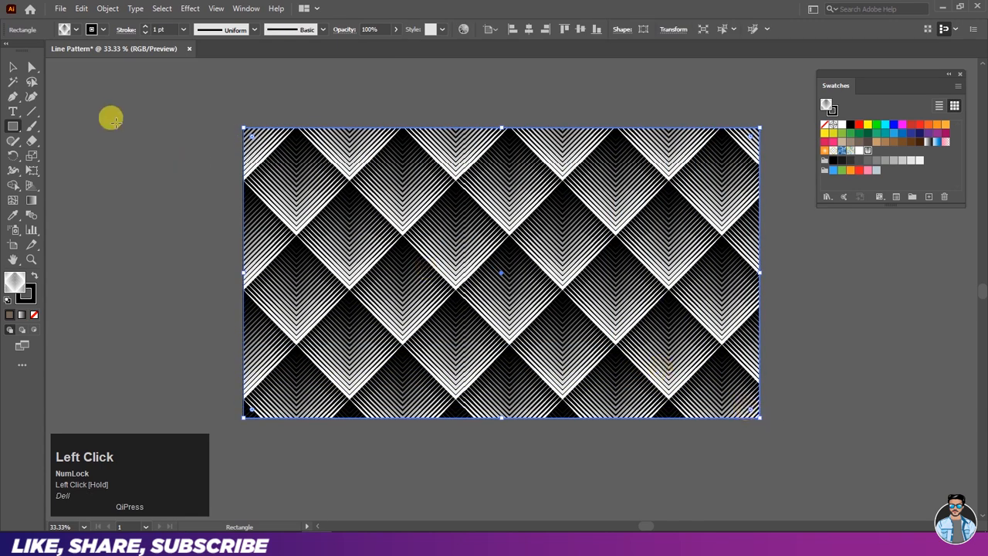
left_click(12, 67)
left_click(200, 166)
- Open the diamond pattern swatch that fills the artboard for editing and select its V-line group
scroll(559, 266, "up", 1)
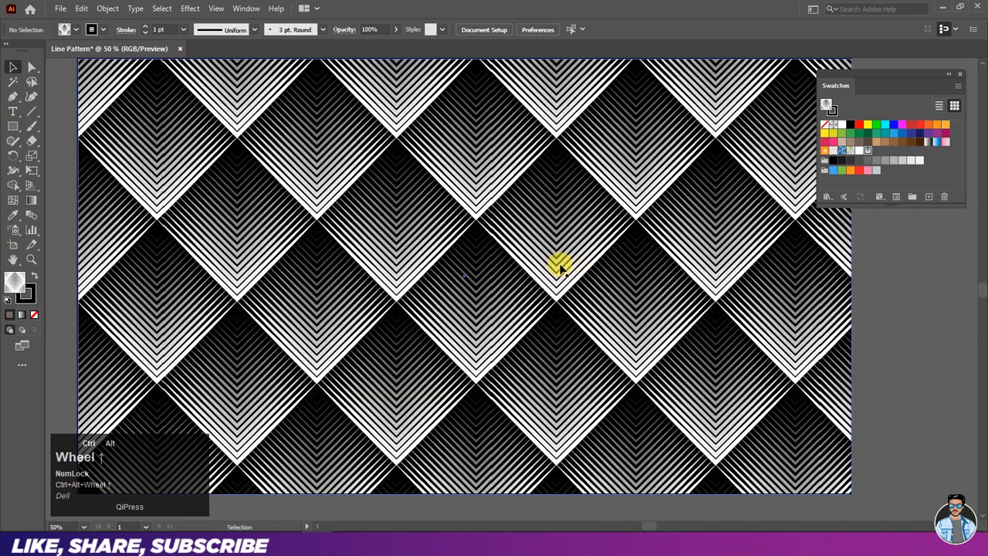
left_click_drag(535, 257, 556, 263)
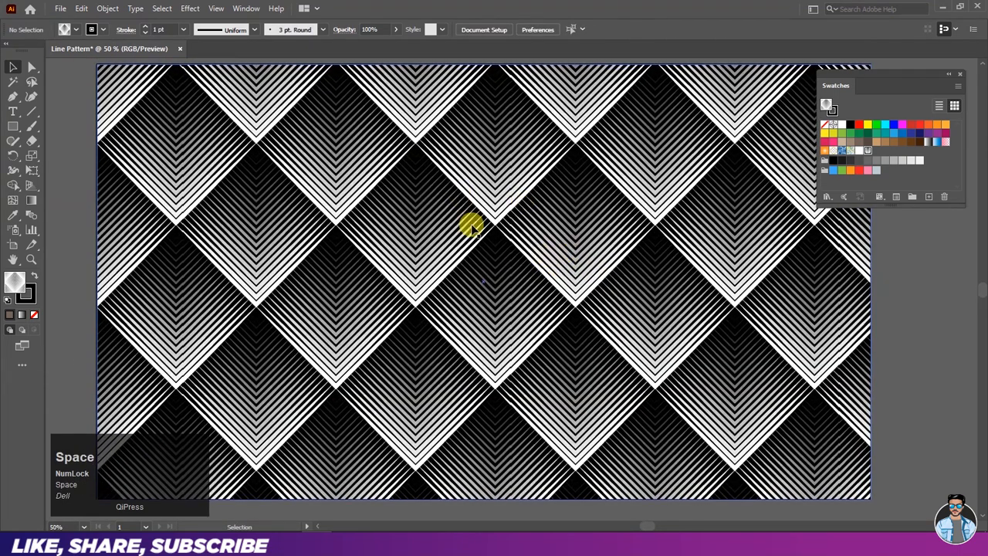
double_click(867, 149)
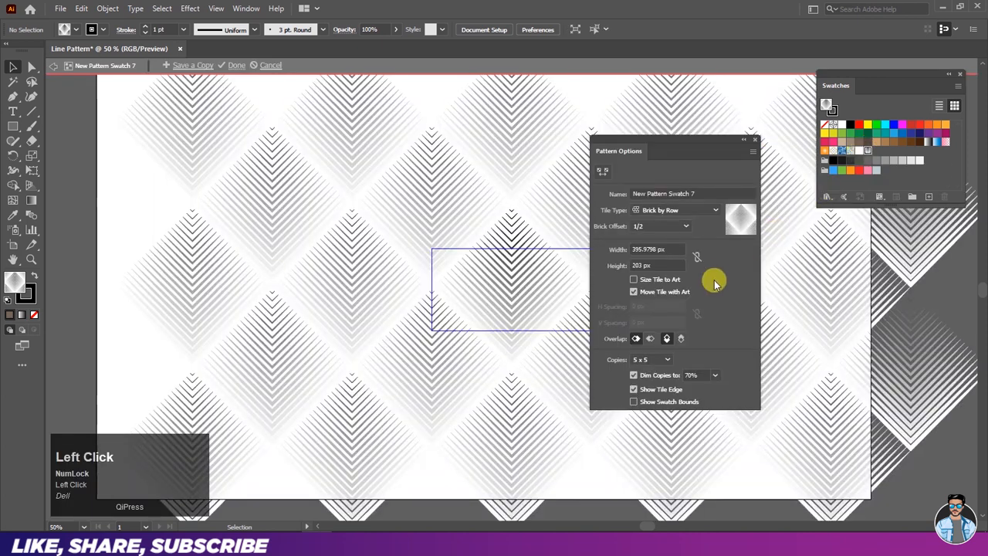
left_click(519, 282)
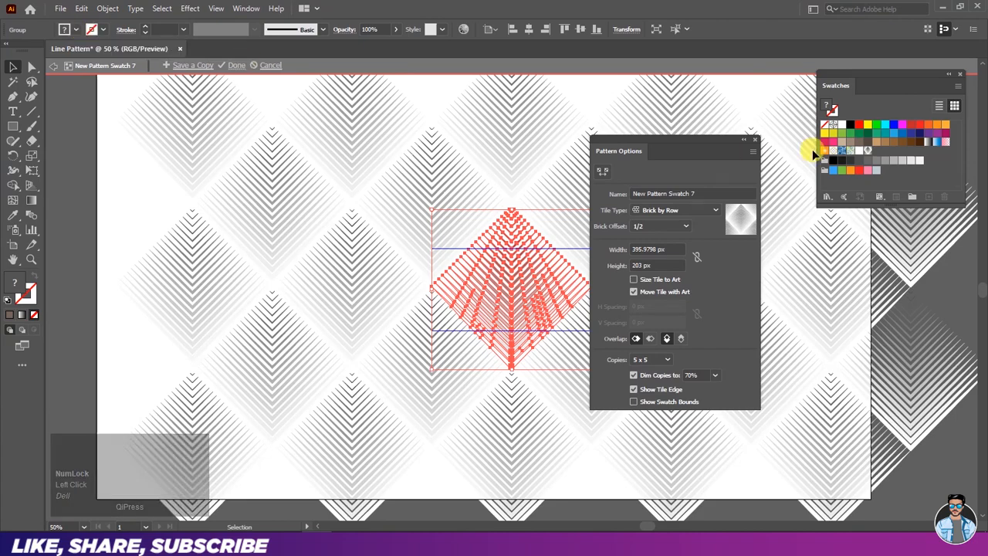
- Try several solid fill colours on the selected V-line group, including yellow, bright magenta and purple
left_click(860, 124)
left_click(866, 124)
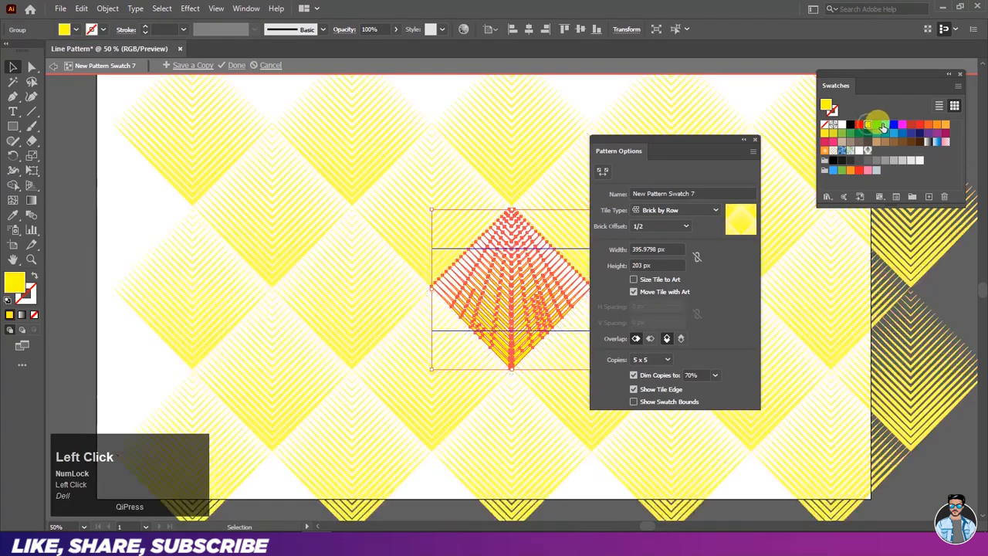
left_click(883, 125)
left_click(901, 124)
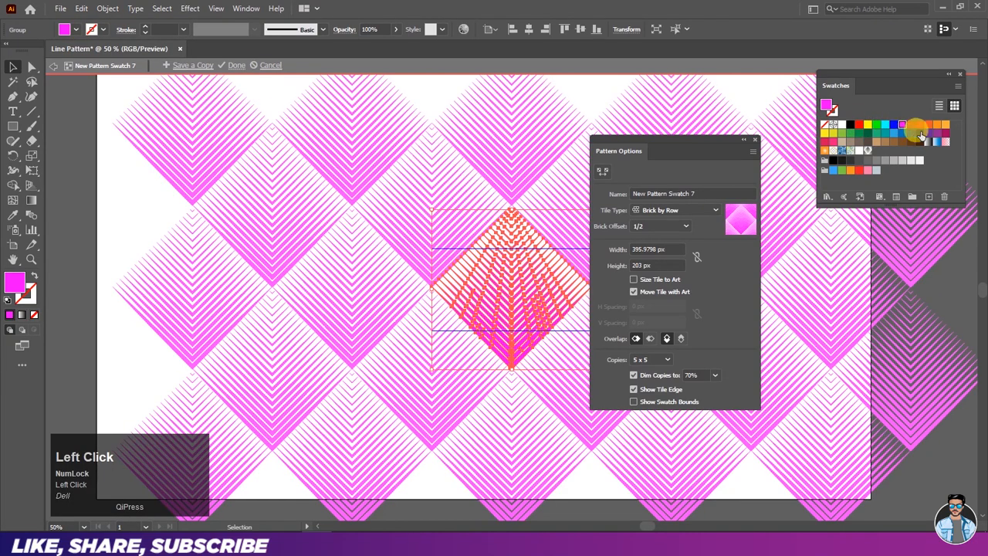
left_click(919, 136)
left_click(929, 133)
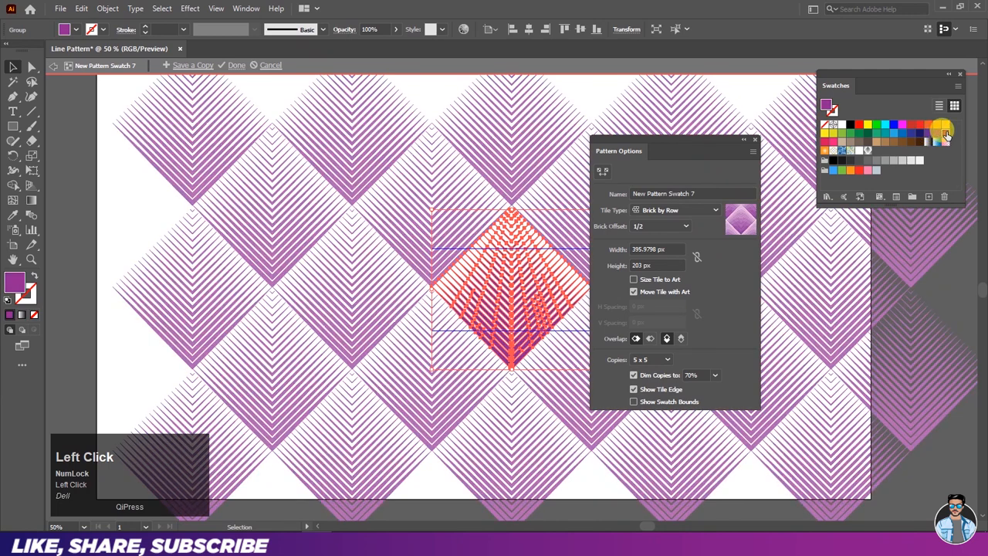
- Fill the V-line group with dark magenta and leave pattern editing mode to apply it to the artboard
left_click(945, 133)
left_click(756, 141)
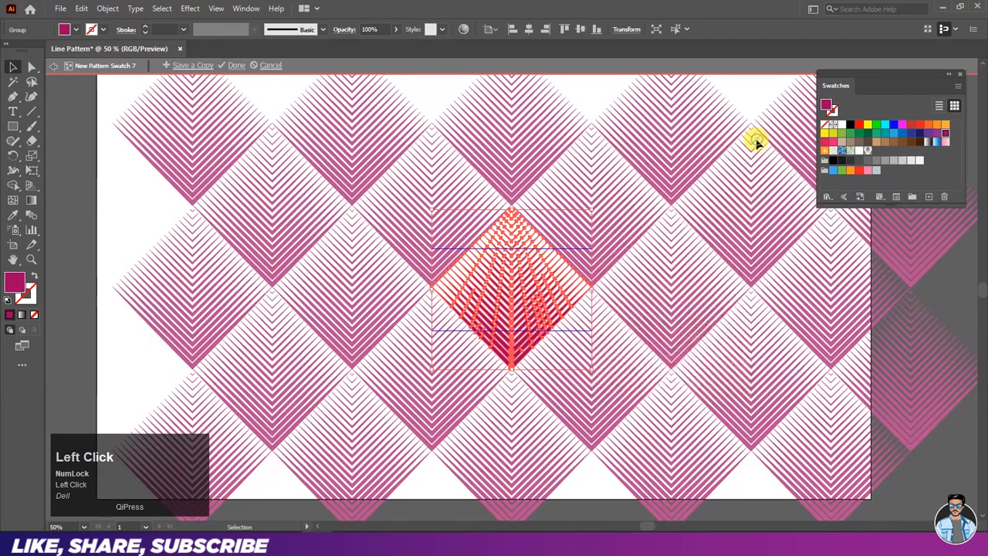
left_click(46, 68)
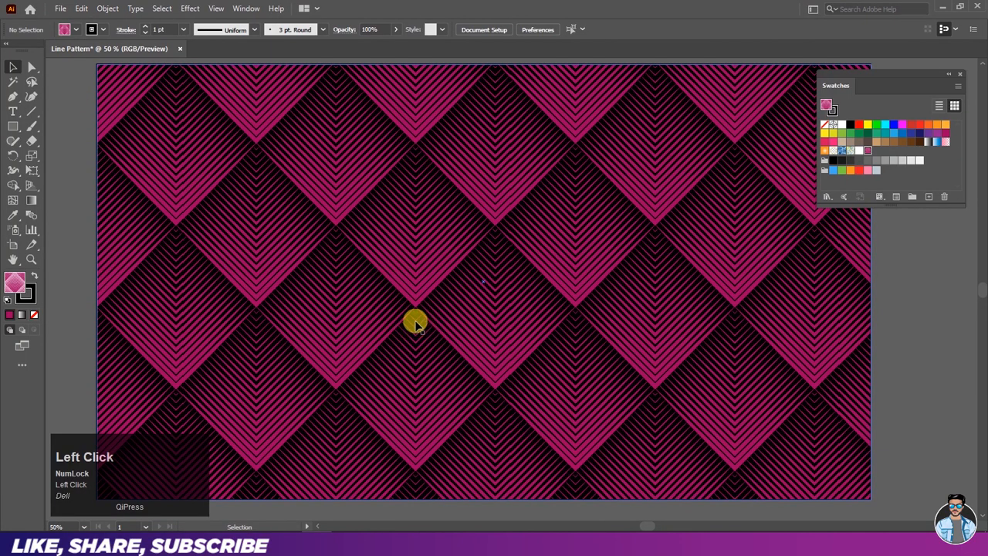
- Reopen the diamond pattern swatch, recolour its V-line group bright red, and leave pattern editing mode
double_click(868, 150)
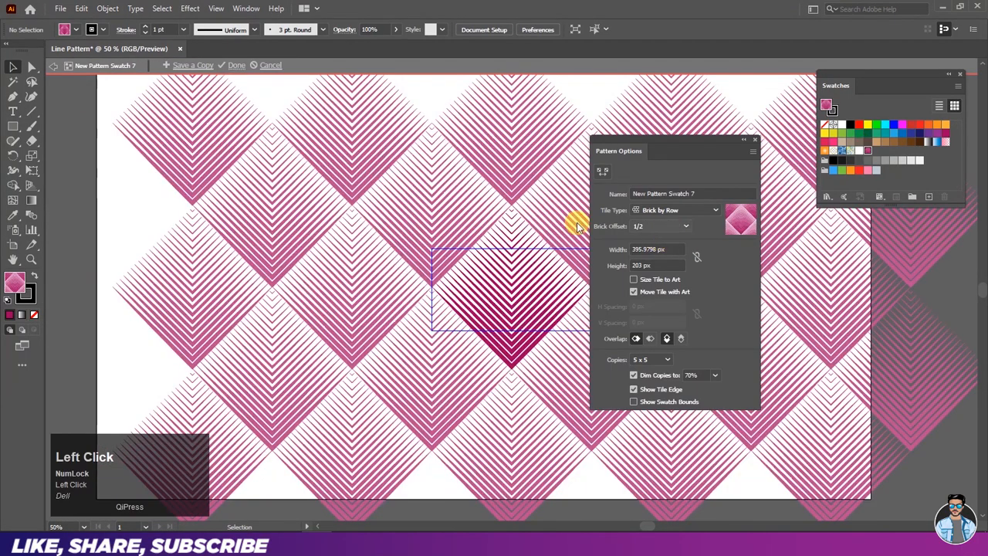
left_click(481, 280)
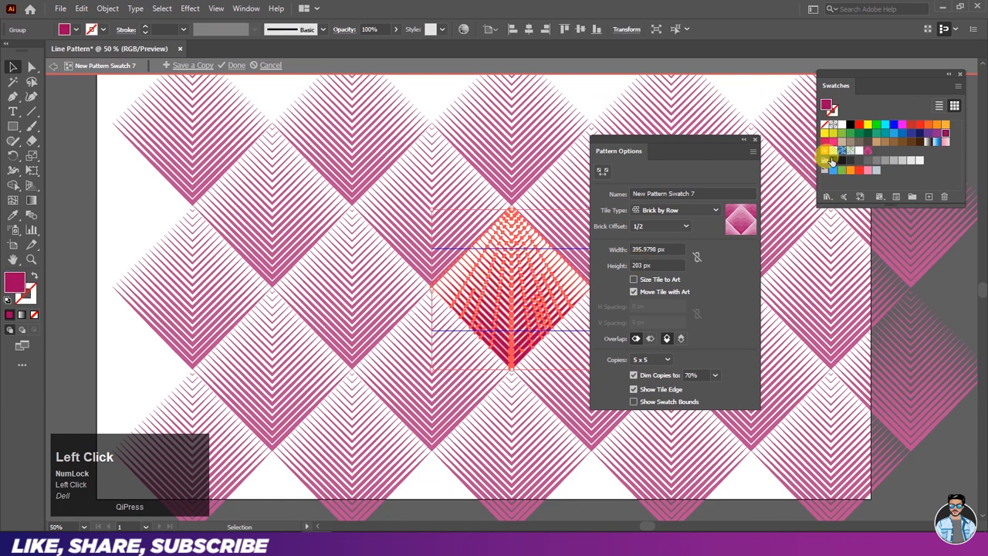
left_click(860, 125)
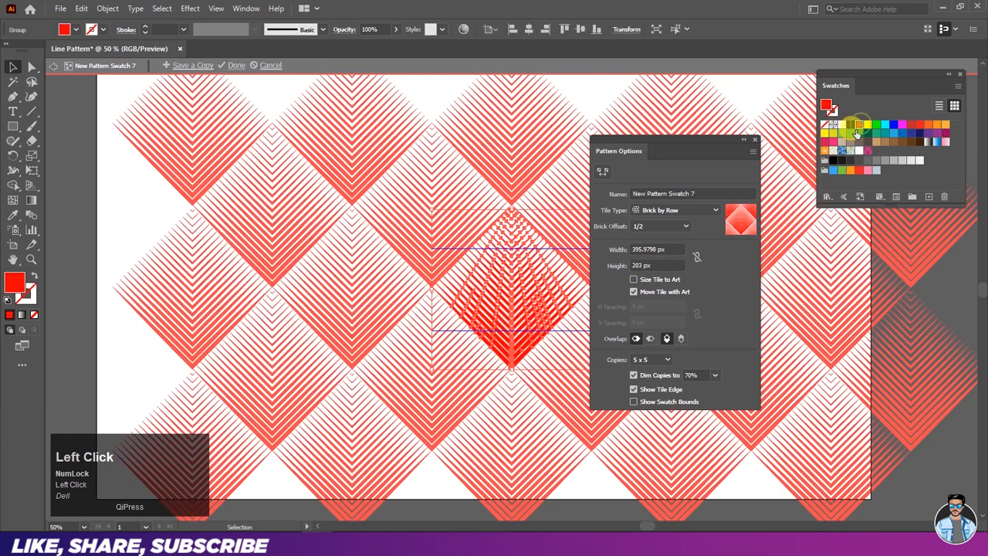
left_click(753, 139)
left_click(51, 66)
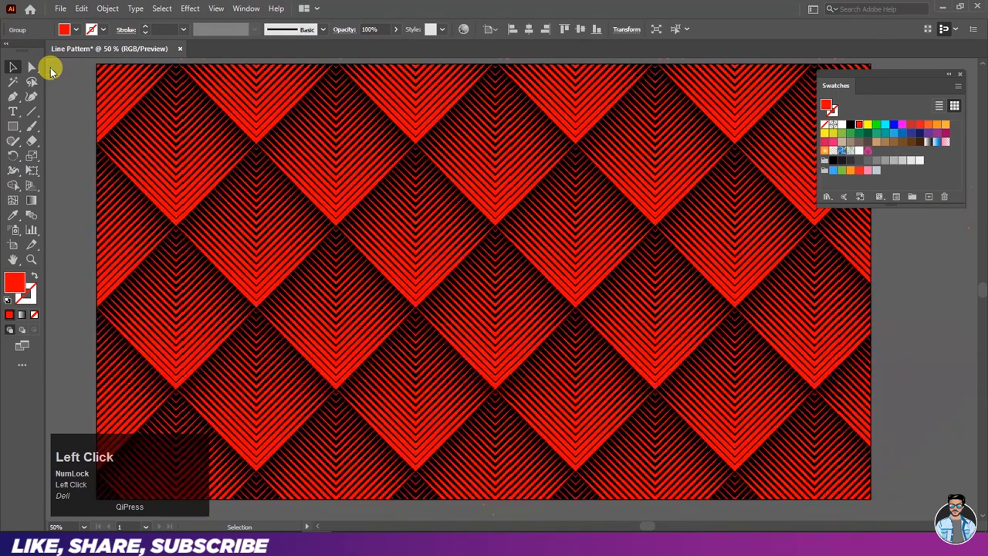